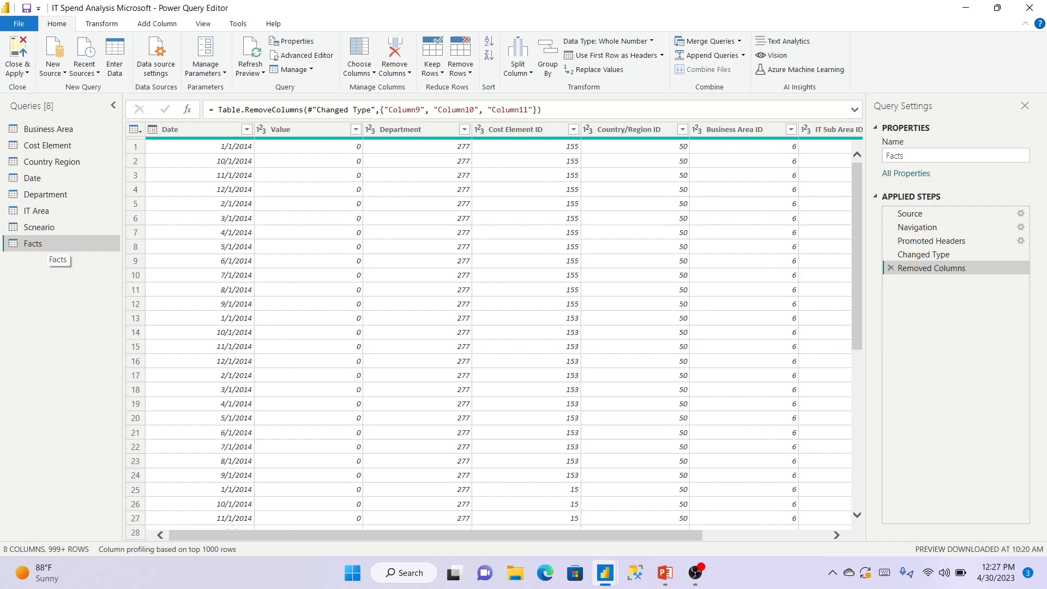
Create Facts (2) as a duplicate of the Facts query and Facts (3) as a reference to it.
{"action": "right_click", "coordinate": [38, 245]}
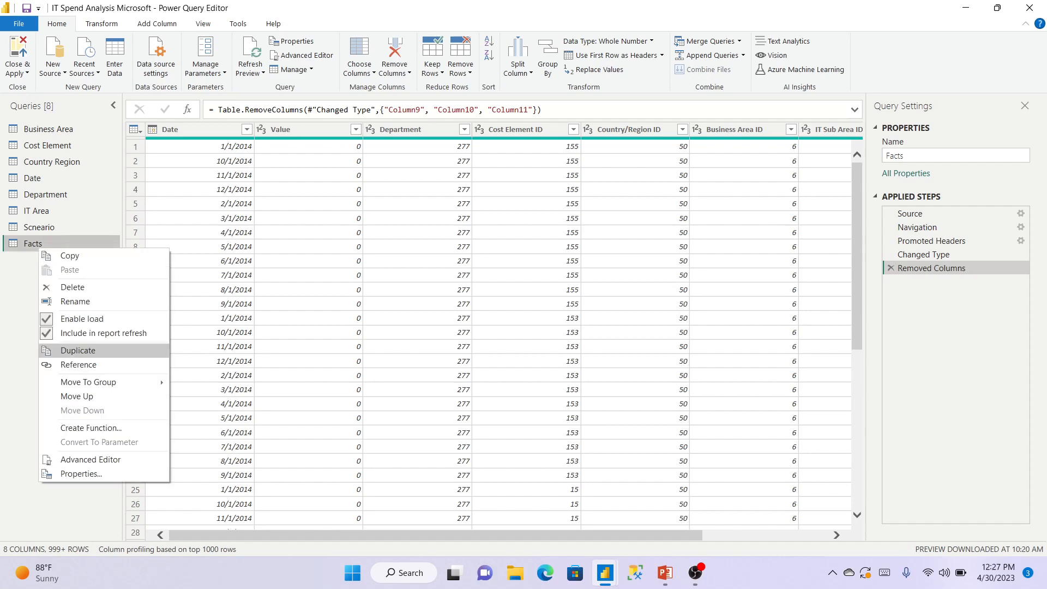
{"action": "left_click", "coordinate": [78, 351]}
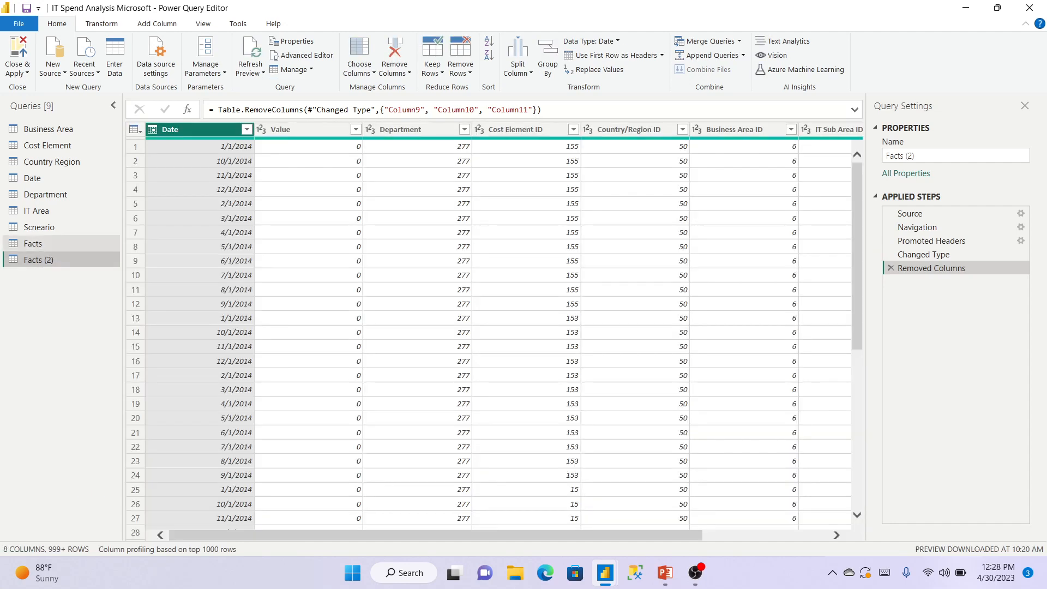
{"action": "left_click", "coordinate": [32, 244]}
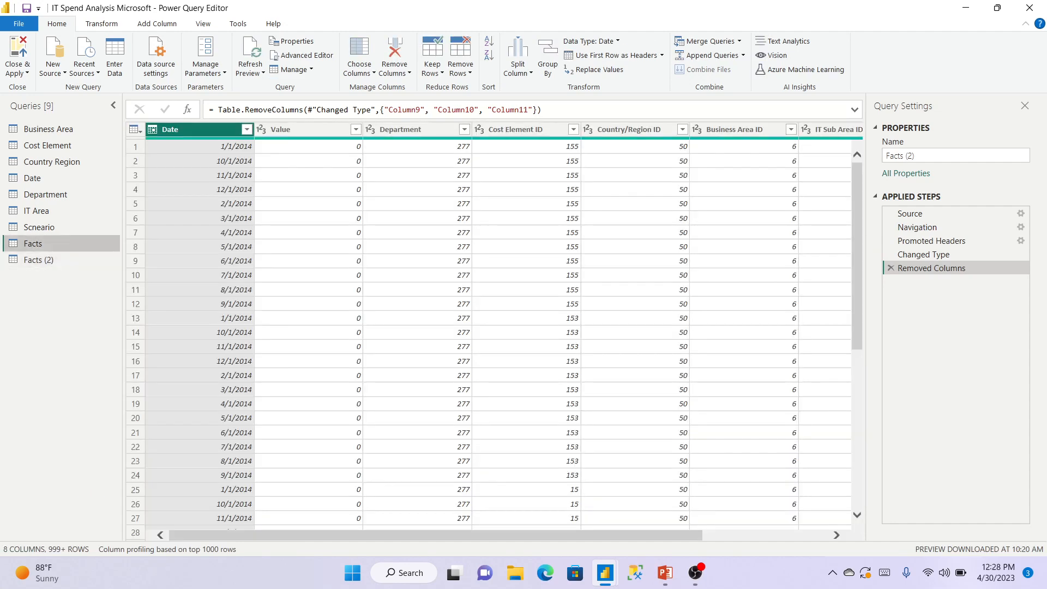
{"action": "right_click", "coordinate": [31, 243]}
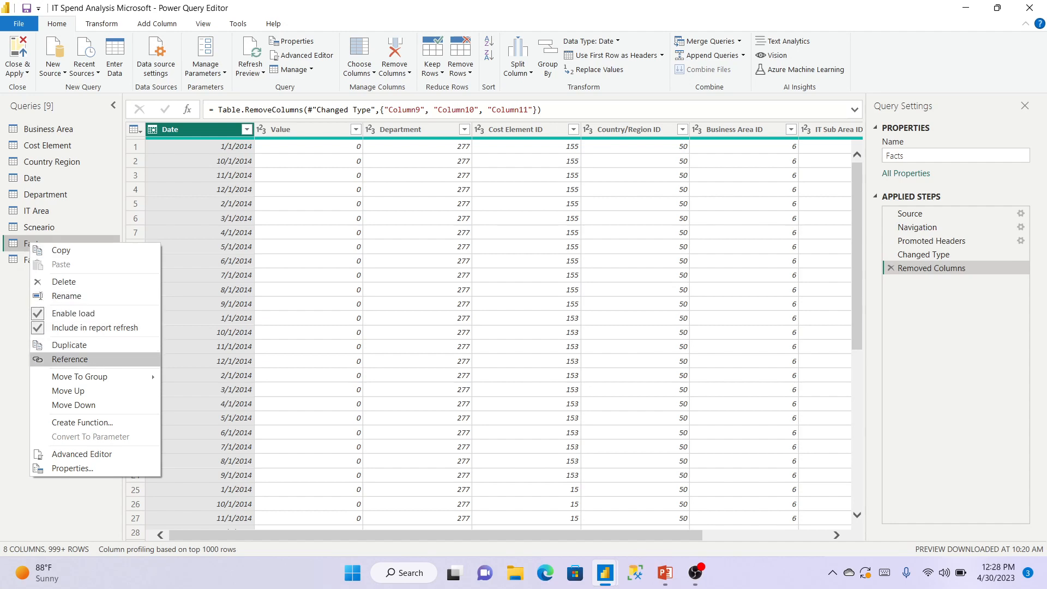
{"action": "left_click", "coordinate": [69, 359]}
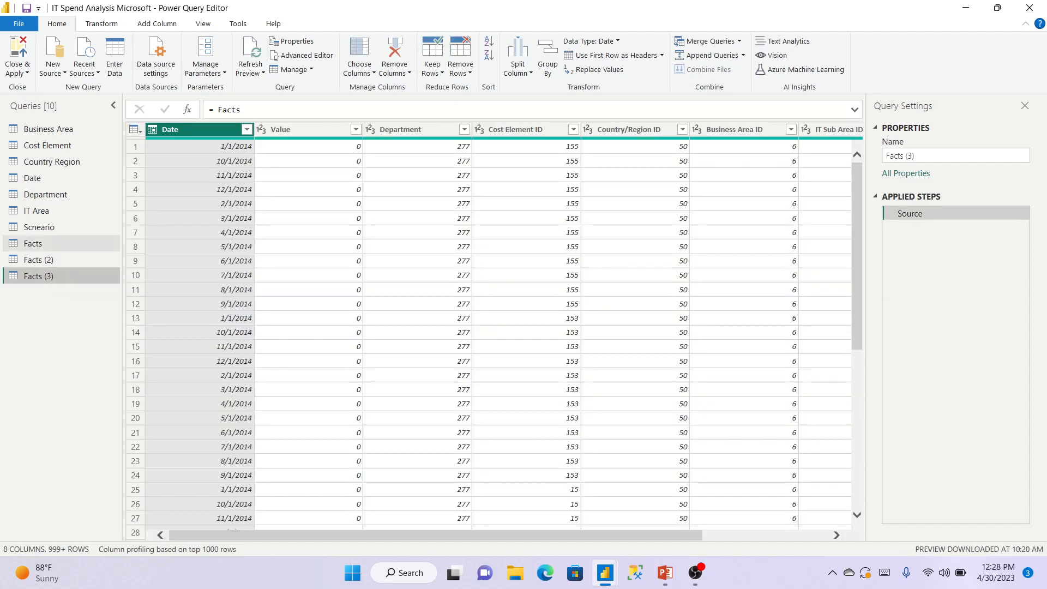
Rename Facts to 'Main Table' and Facts (2) to 'Duplicate Table'.
{"action": "key", "text": "F2"}
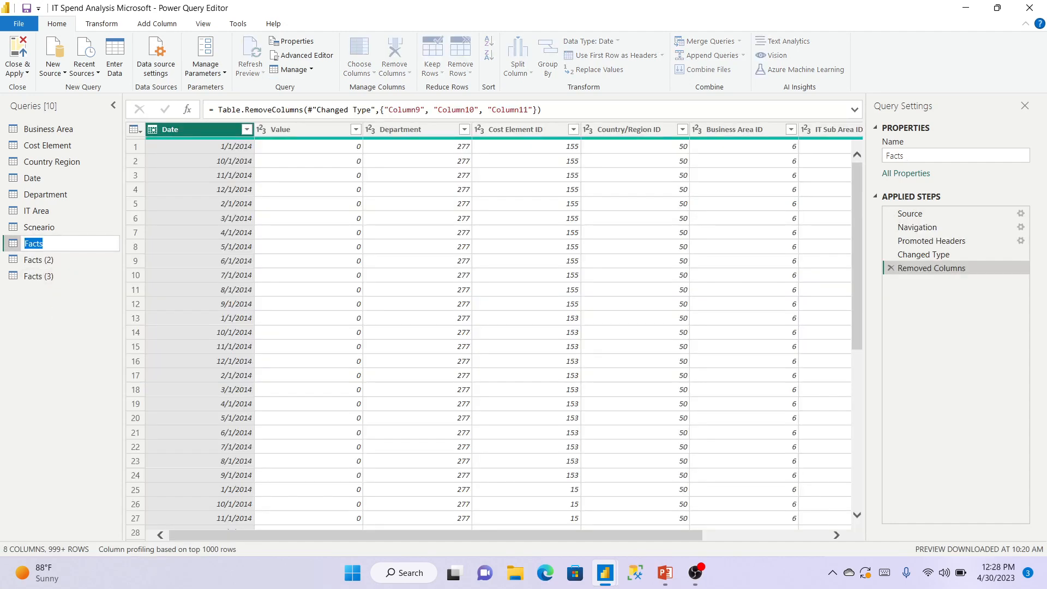
{"action": "type", "text": "Main Table"}
{"action": "key", "text": "Return"}
{"action": "double_click", "coordinate": [39, 261]}
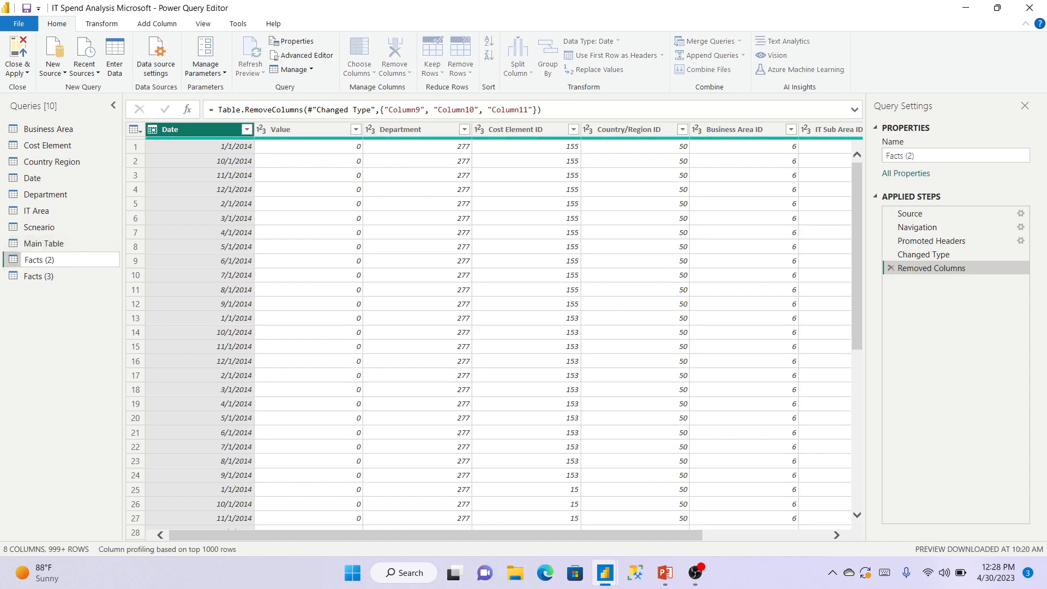
{"action": "key", "text": "BackSpace"}
{"action": "key", "text": "BackSpace"}
{"action": "key", "text": "BackSpace"}
{"action": "key", "text": "BackSpace"}
{"action": "key", "text": "BackSpace"}
{"action": "key", "text": "BackSpace"}
{"action": "key", "text": "BackSpace"}
{"action": "key", "text": "BackSpace"}
{"action": "key", "text": "BackSpace"}
{"action": "type", "text": "Duplicate Table"}
{"action": "key", "text": "Return"}
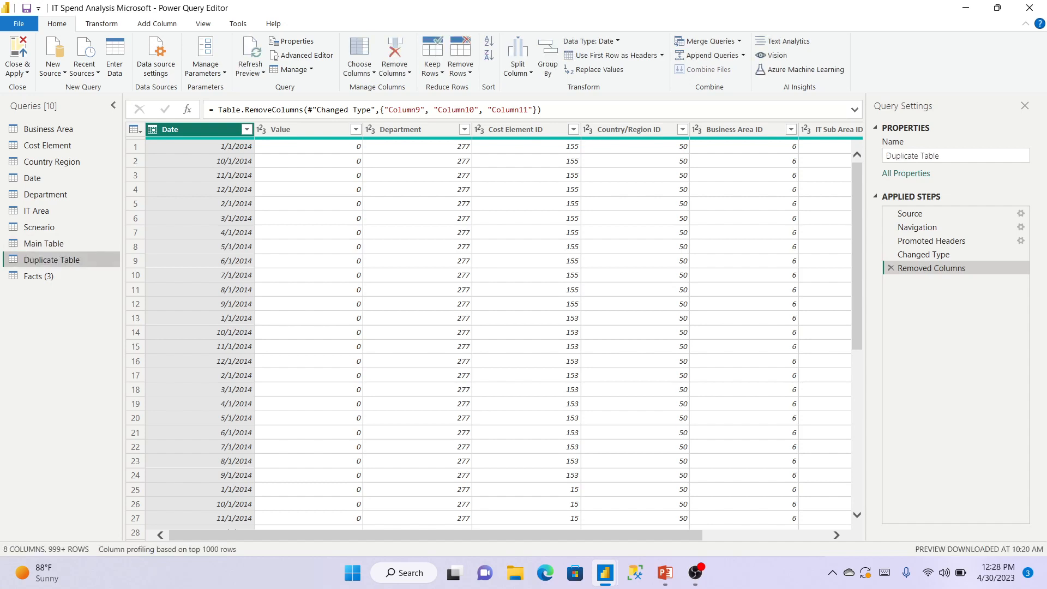
Rename Facts (3) to 'Reference Table' and return to the Main Table query.
{"action": "left_click", "coordinate": [39, 276]}
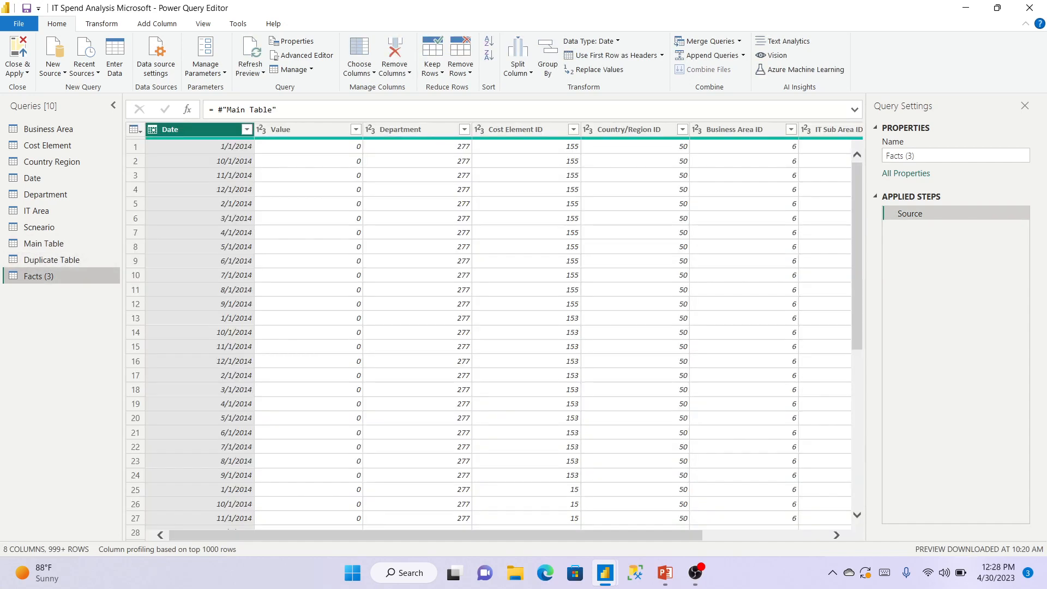
{"action": "key", "text": "F2"}
{"action": "key", "text": "BackSpace"}
{"action": "key", "text": "BackSpace"}
{"action": "key", "text": "BackSpace"}
{"action": "key", "text": "BackSpace"}
{"action": "key", "text": "BackSpace"}
{"action": "key", "text": "BackSpace"}
{"action": "key", "text": "BackSpace"}
{"action": "key", "text": "BackSpace"}
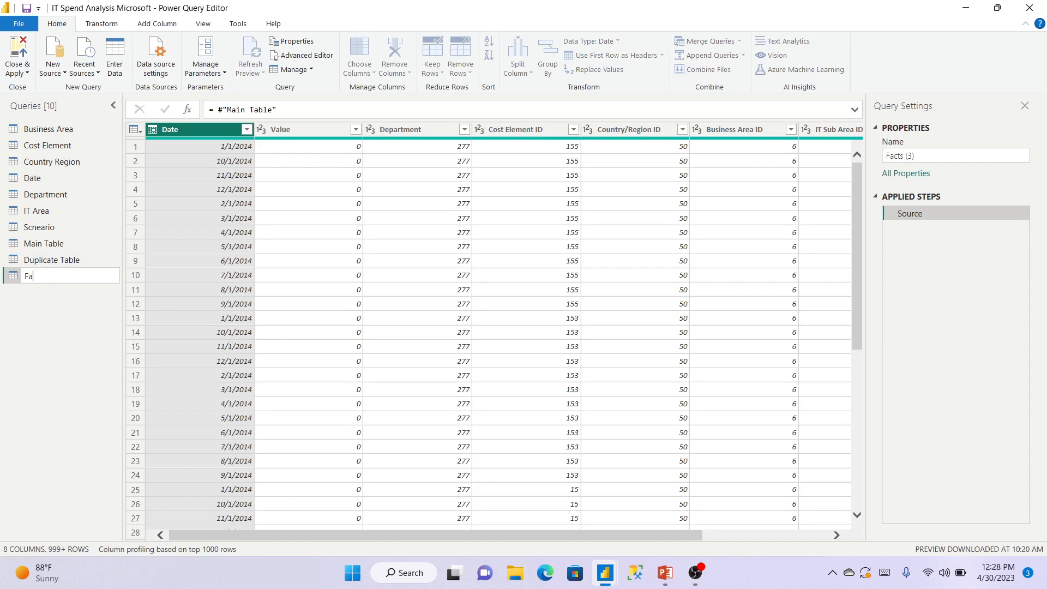
{"action": "type", "text": "Reference Table"}
{"action": "key", "text": "Return"}
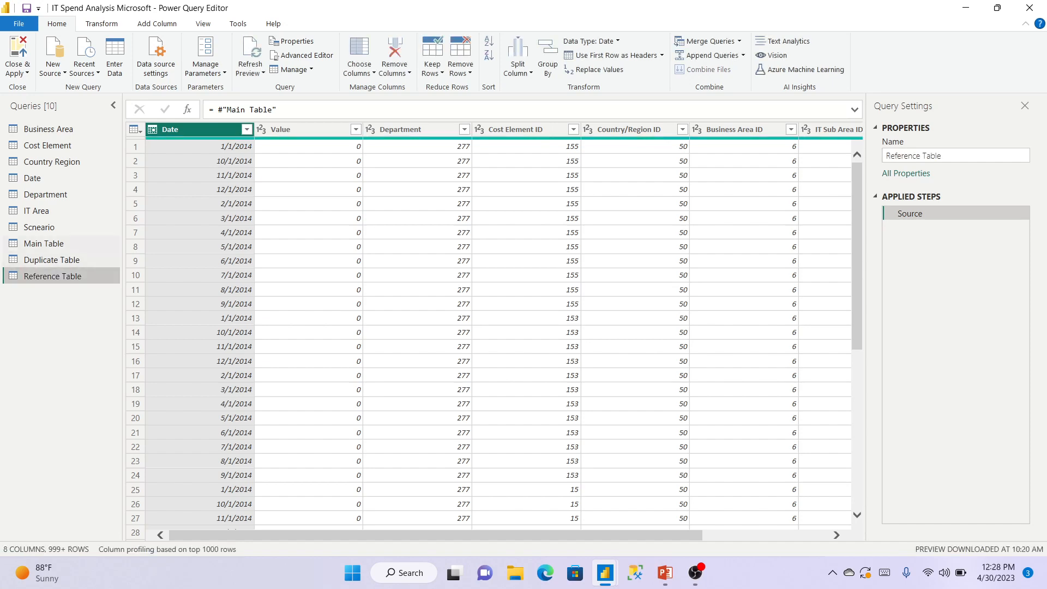
{"action": "left_click", "coordinate": [65, 246]}
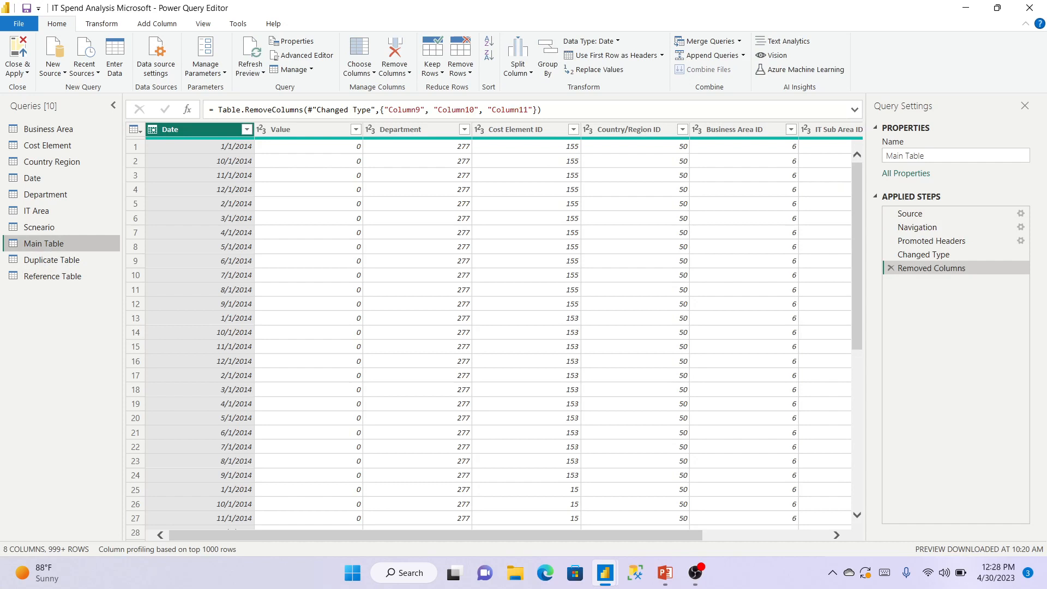
{"action": "mouse_move", "coordinate": [349, 536]}
{"action": "left_mouse_down"}
{"action": "mouse_move", "coordinate": [475, 536]}
{"action": "mouse_move", "coordinate": [350, 535]}
{"action": "left_mouse_up"}
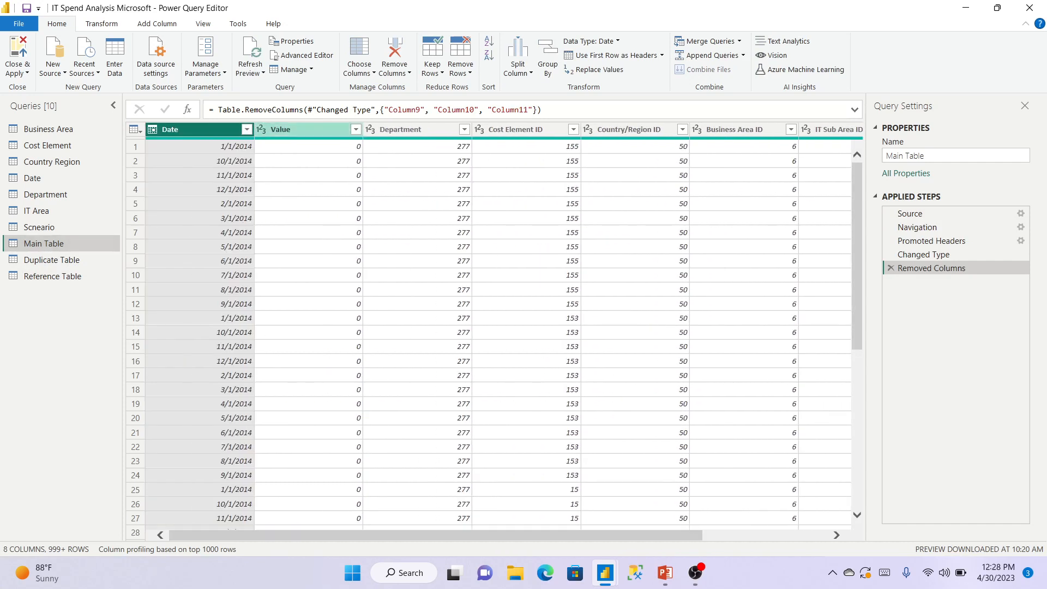
Load and scroll through the full list of Value column entries, cancelling without filtering.
{"action": "left_click", "coordinate": [355, 130]}
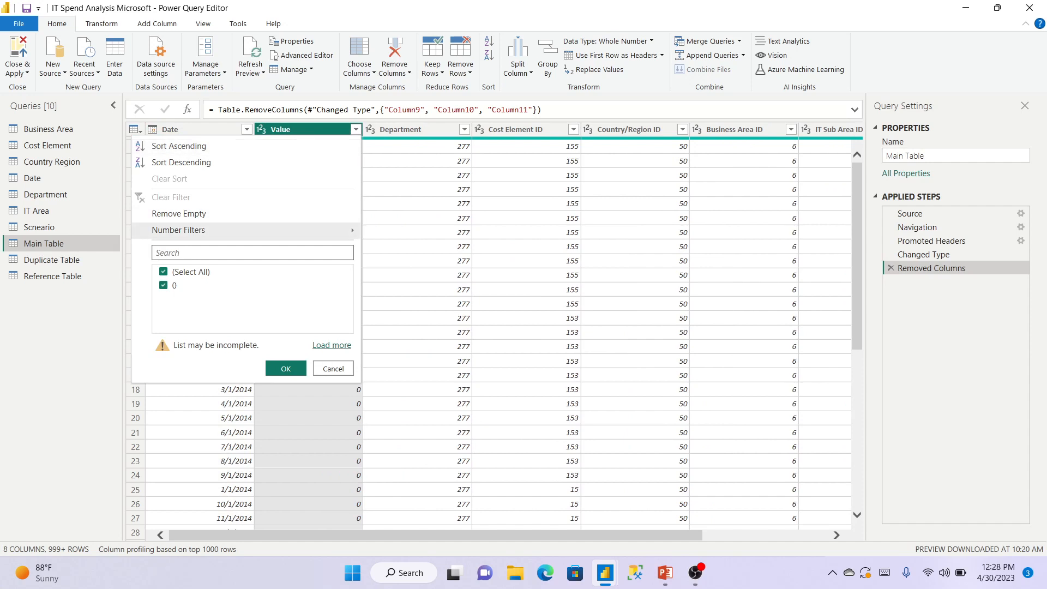
{"action": "left_click", "coordinate": [331, 345]}
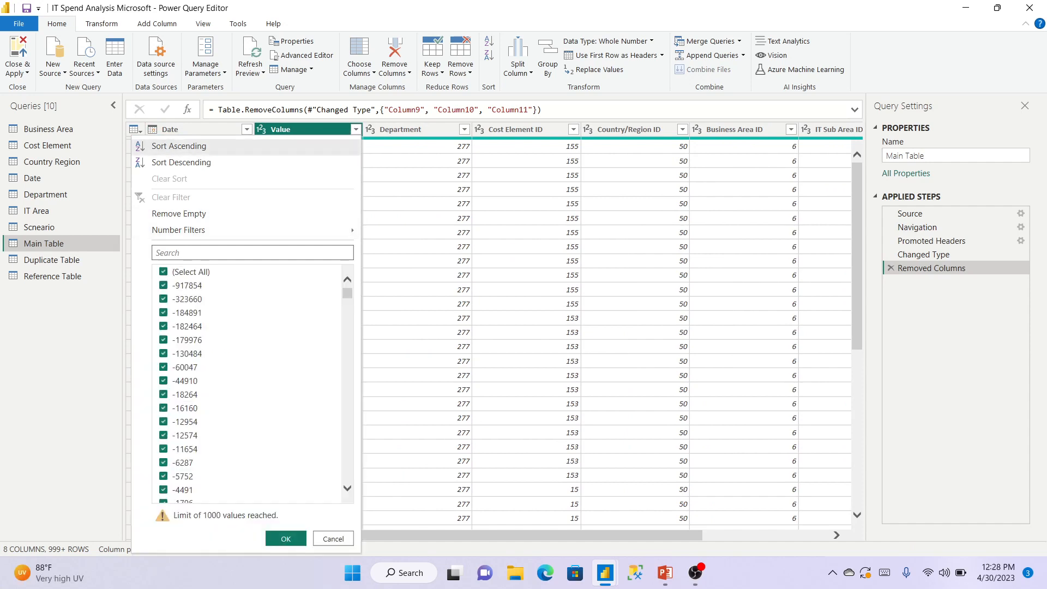
{"action": "left_click_drag", "start_coordinate": [347, 293], "coordinate": [347, 477]}
{"action": "left_click", "coordinate": [333, 538]}
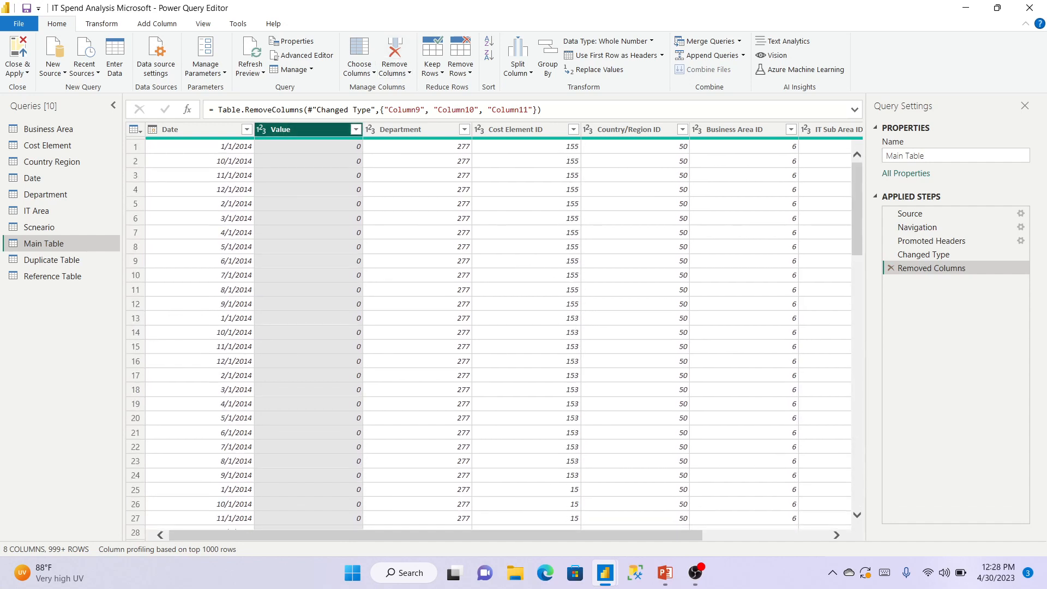
Review the Value entries once more without filtering, then show the Duplicate Table query.
{"action": "left_click", "coordinate": [356, 130]}
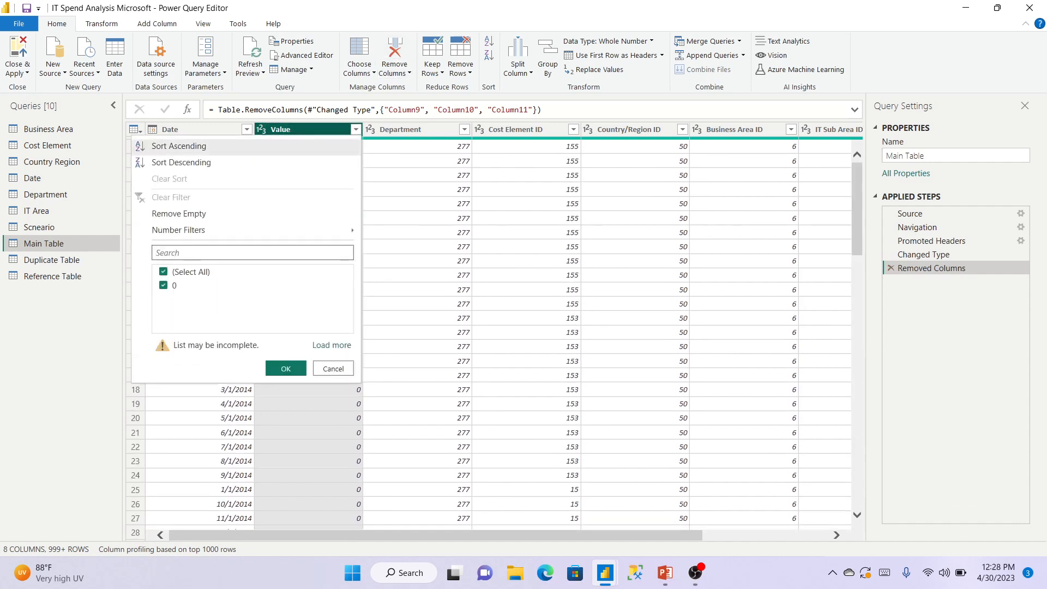
{"action": "left_click", "coordinate": [332, 345]}
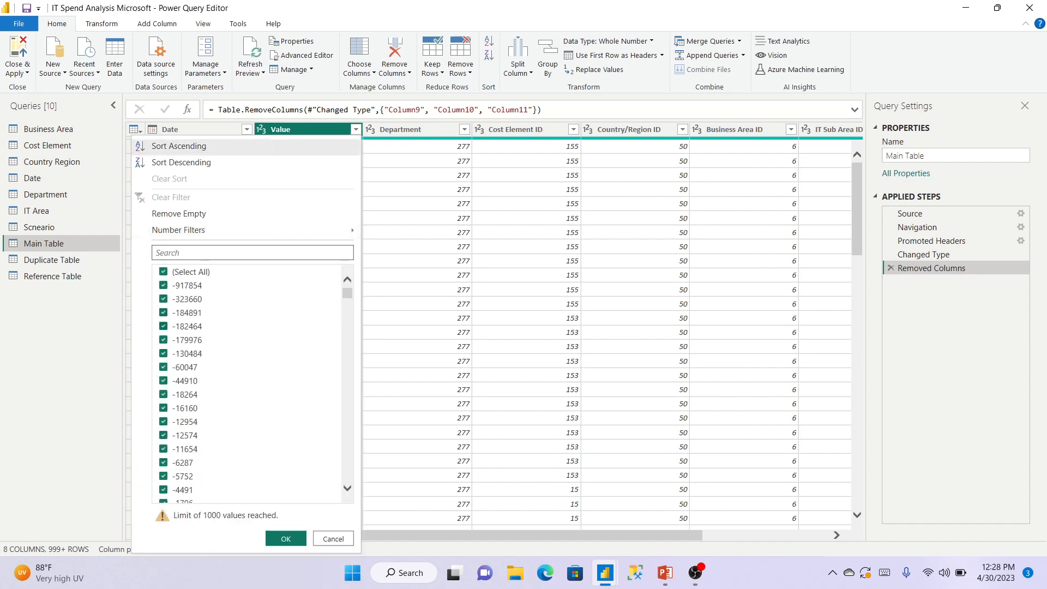
{"action": "left_click_drag", "start_coordinate": [348, 293], "coordinate": [348, 476]}
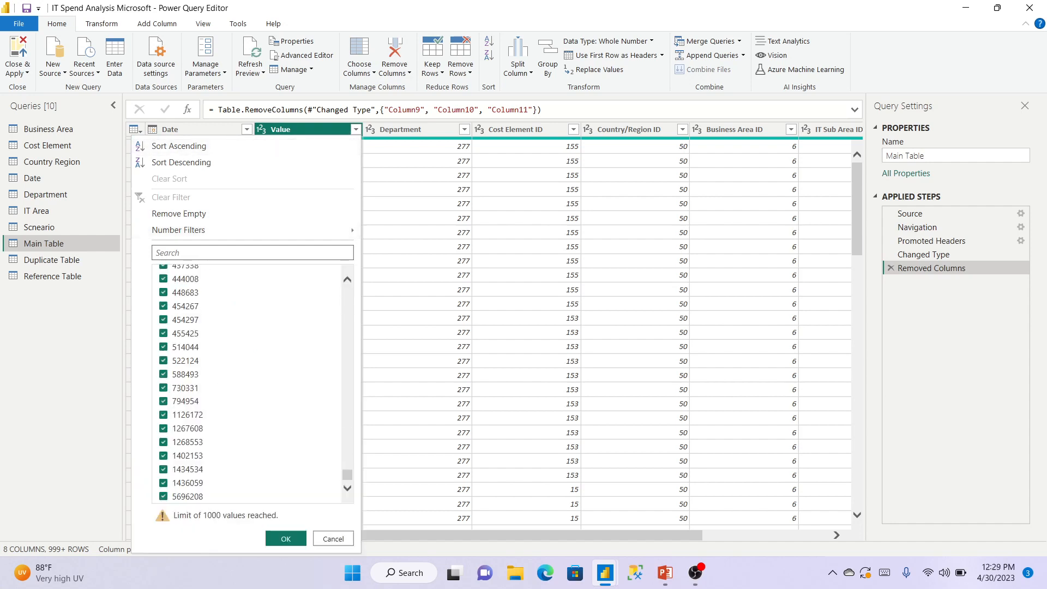
{"action": "left_click", "coordinate": [334, 539]}
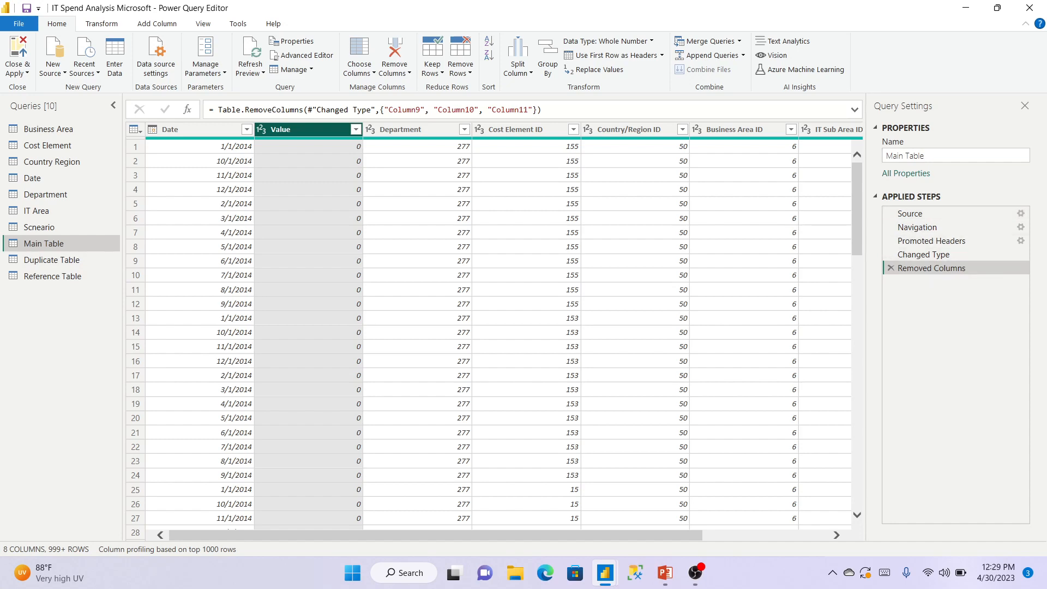
{"action": "left_click", "coordinate": [49, 261]}
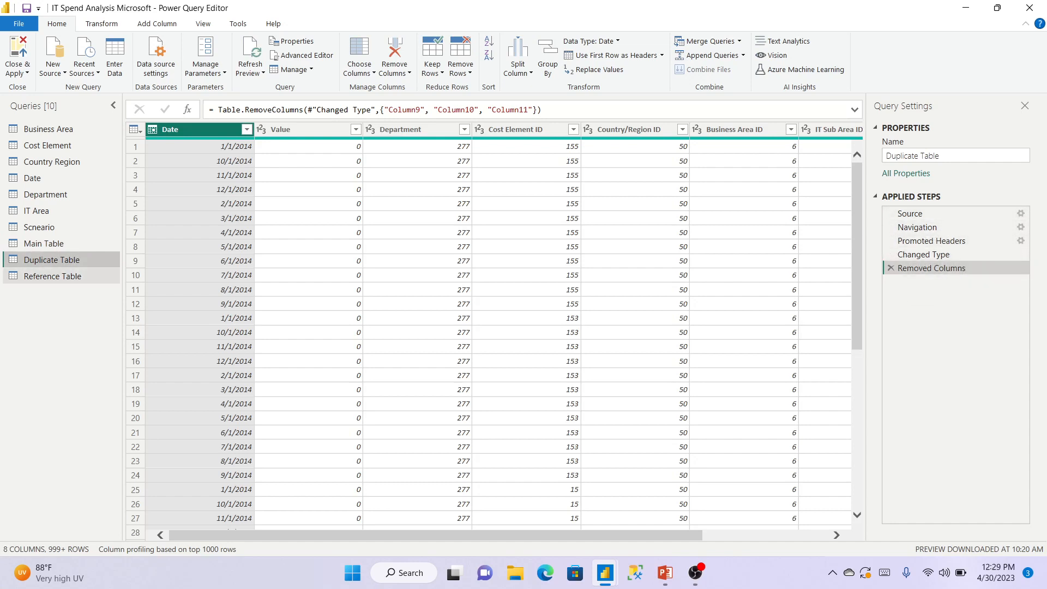
Look over the Reference, Main and Duplicate Table queries, then show PowerPoint slide 2 comparing Duplicate and Reference tables.
{"action": "left_click", "coordinate": [53, 276]}
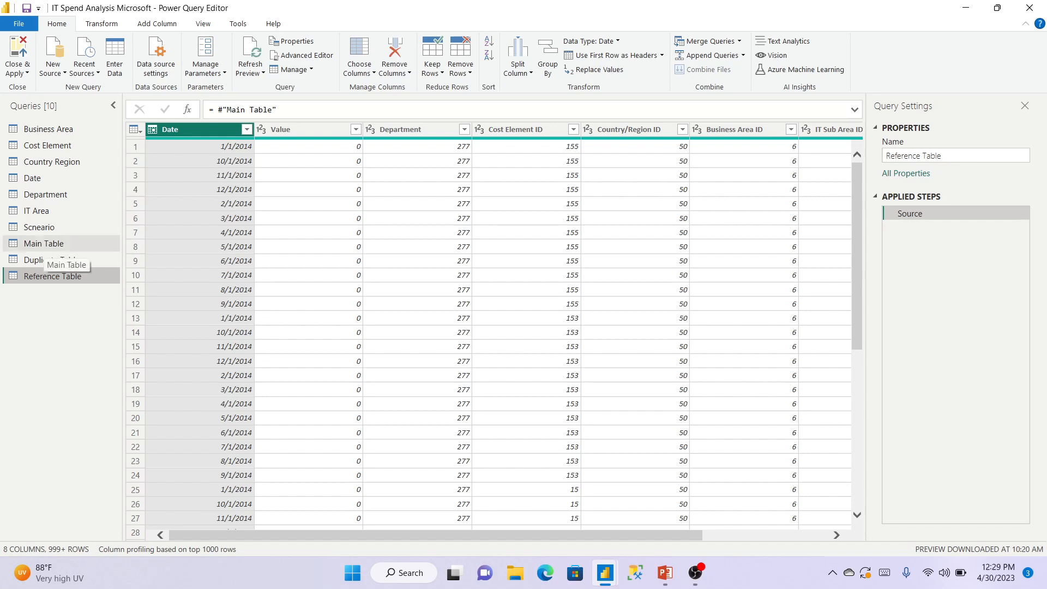
{"action": "right_click", "coordinate": [35, 240]}
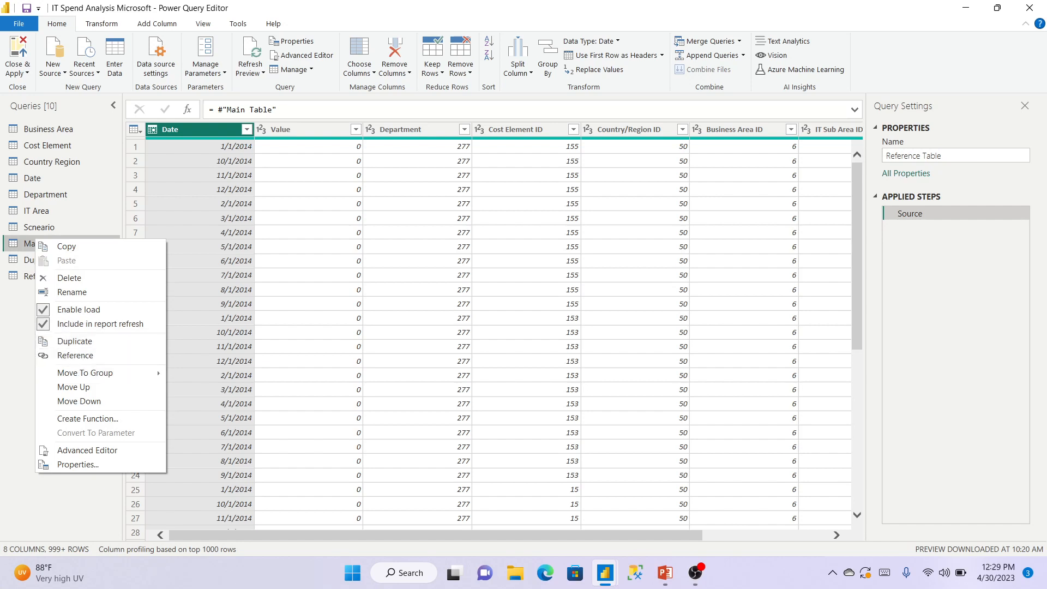
{"action": "key", "text": "Escape"}
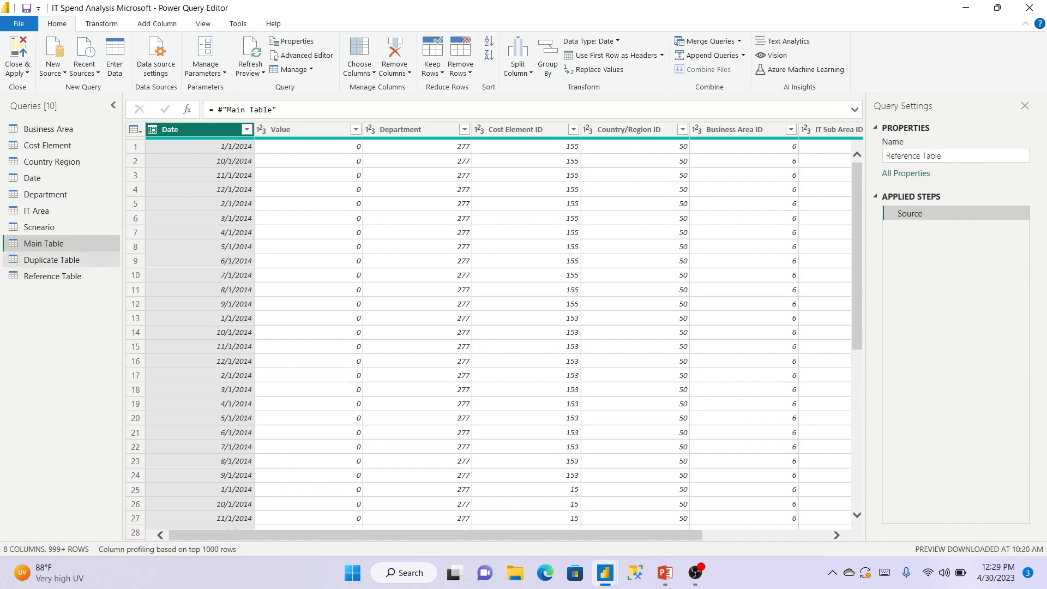
{"action": "left_click", "coordinate": [55, 261]}
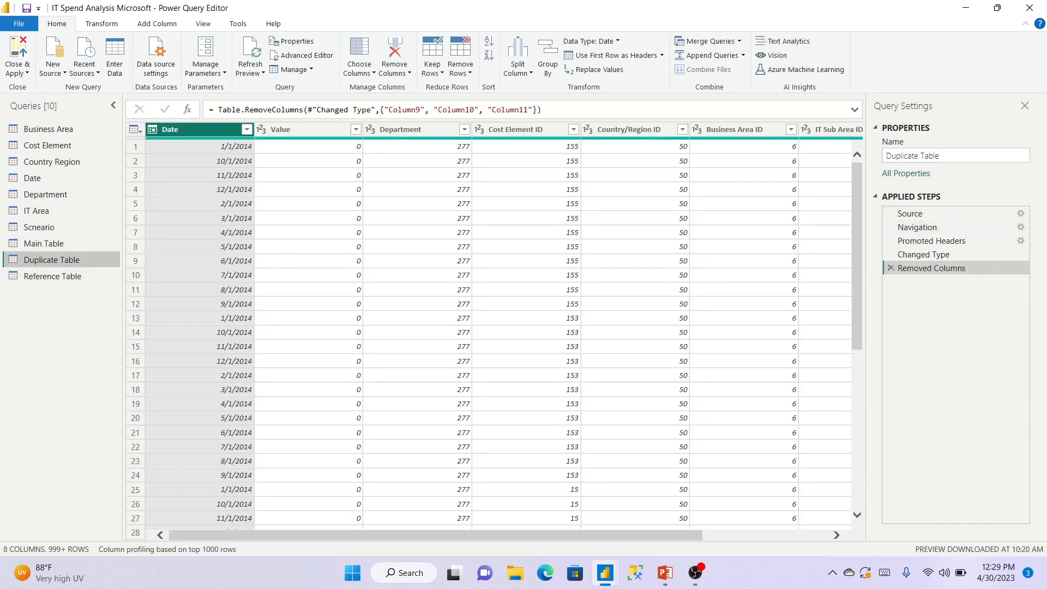
{"action": "left_click", "coordinate": [55, 276]}
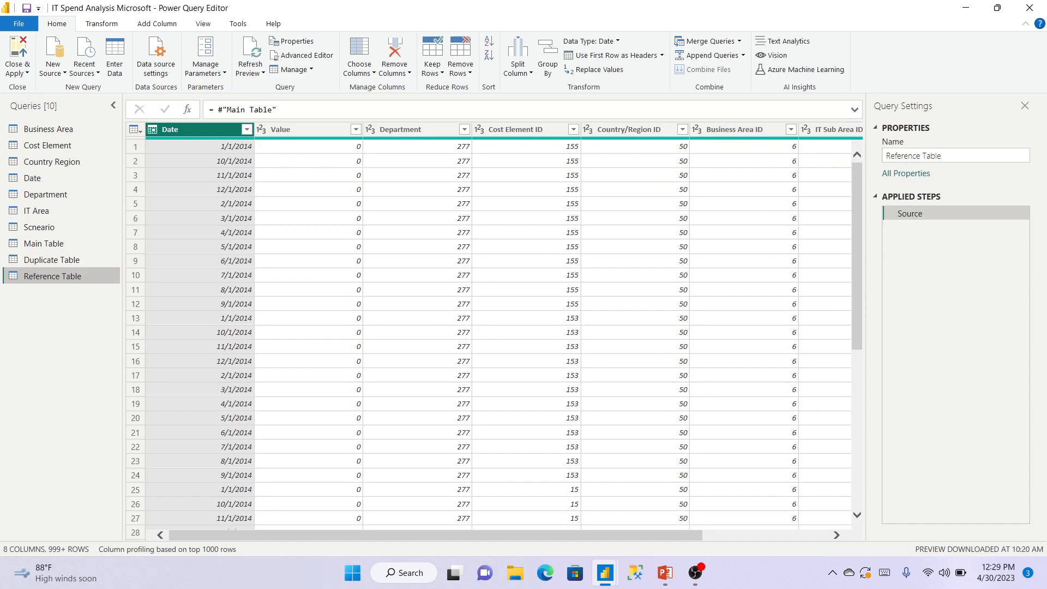
{"action": "left_click", "coordinate": [665, 572]}
{"action": "left_click", "coordinate": [80, 226]}
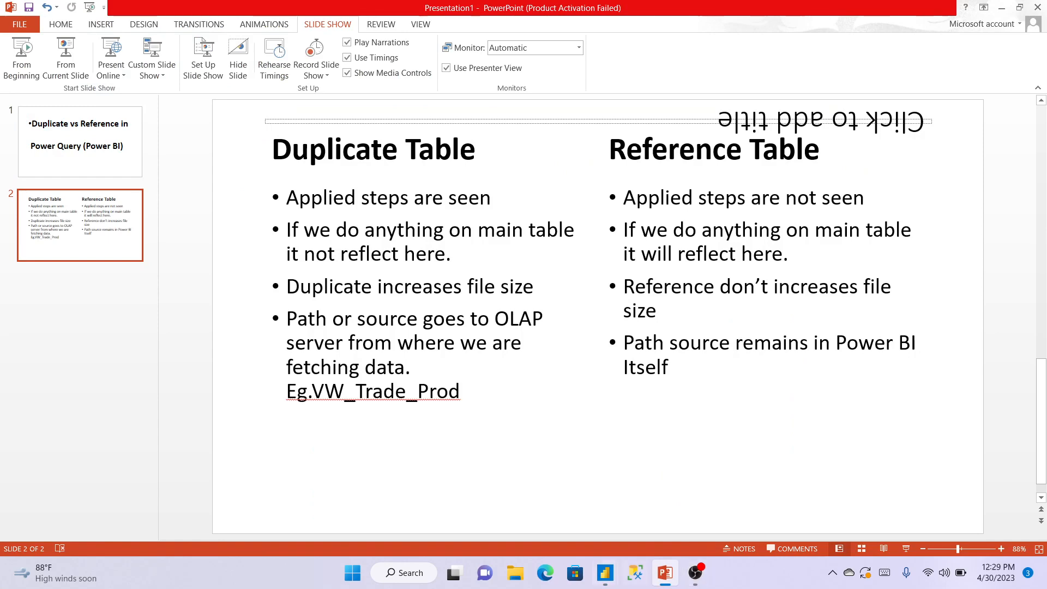
In Main Table, multiply Cost Element ID by Business Area ID into a new Multiplication column.
{"action": "mouse_move", "coordinate": [605, 573]}
{"action": "left_click", "coordinate": [676, 507]}
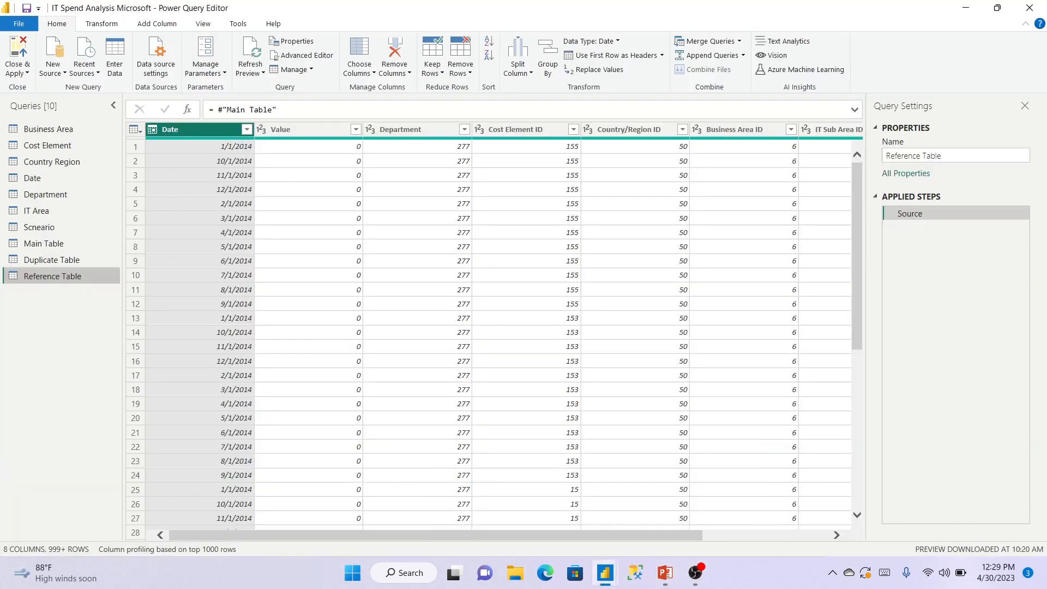
{"action": "left_click", "coordinate": [43, 244]}
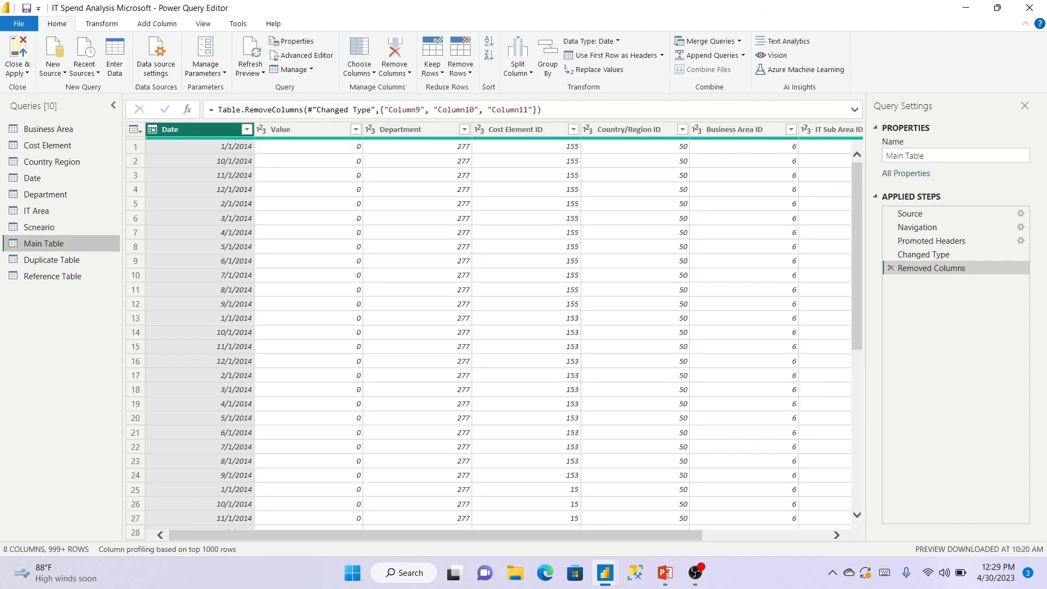
{"action": "left_click_drag", "start_coordinate": [437, 536], "coordinate": [562, 536]}
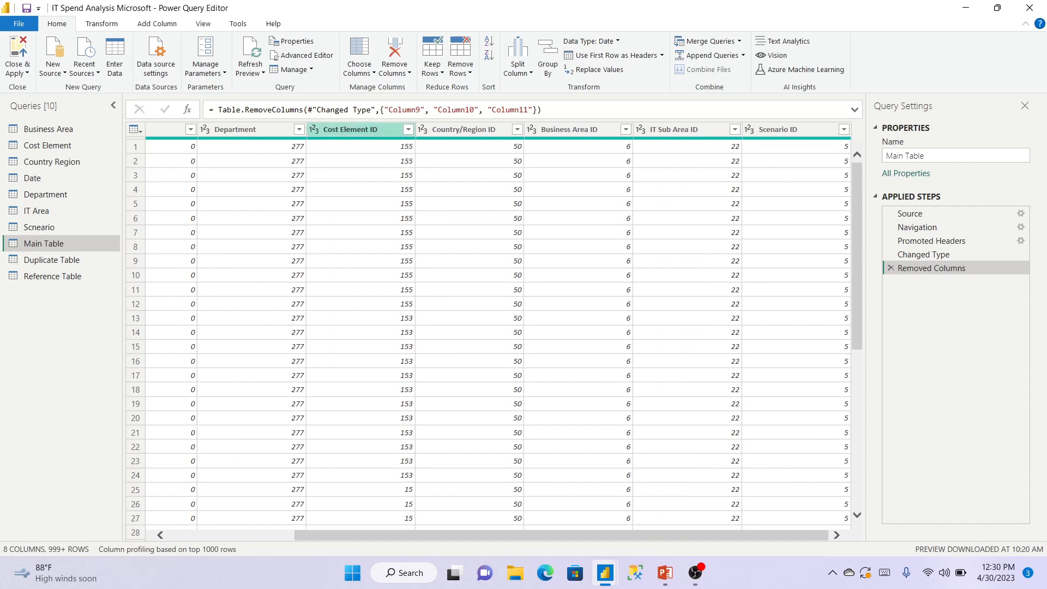
{"action": "left_click", "coordinate": [350, 130]}
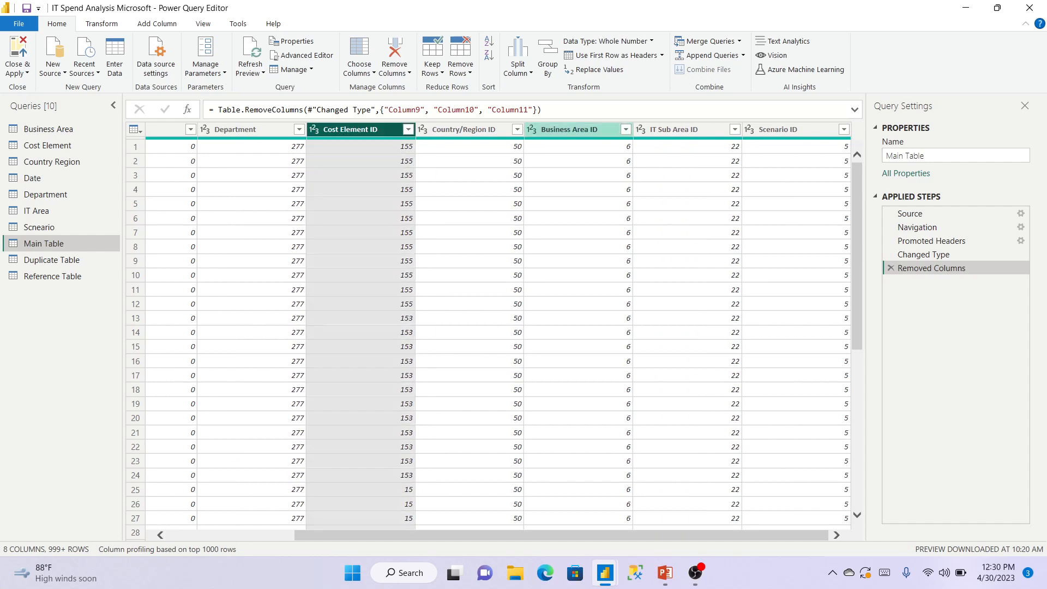
{"action": "left_click", "coordinate": [569, 130], "text": "ctrl"}
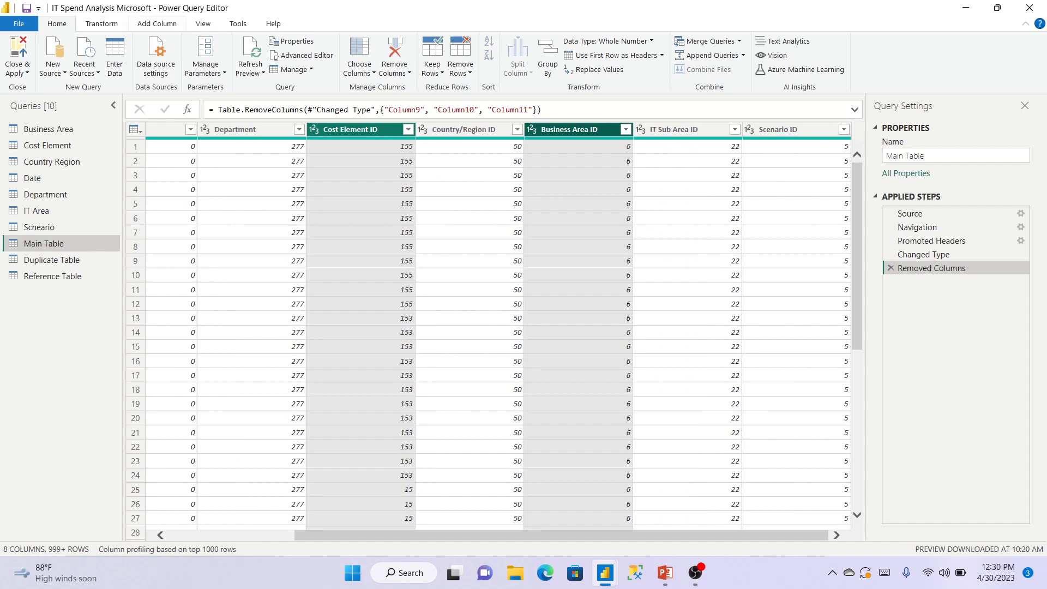
{"action": "left_click", "coordinate": [157, 23]}
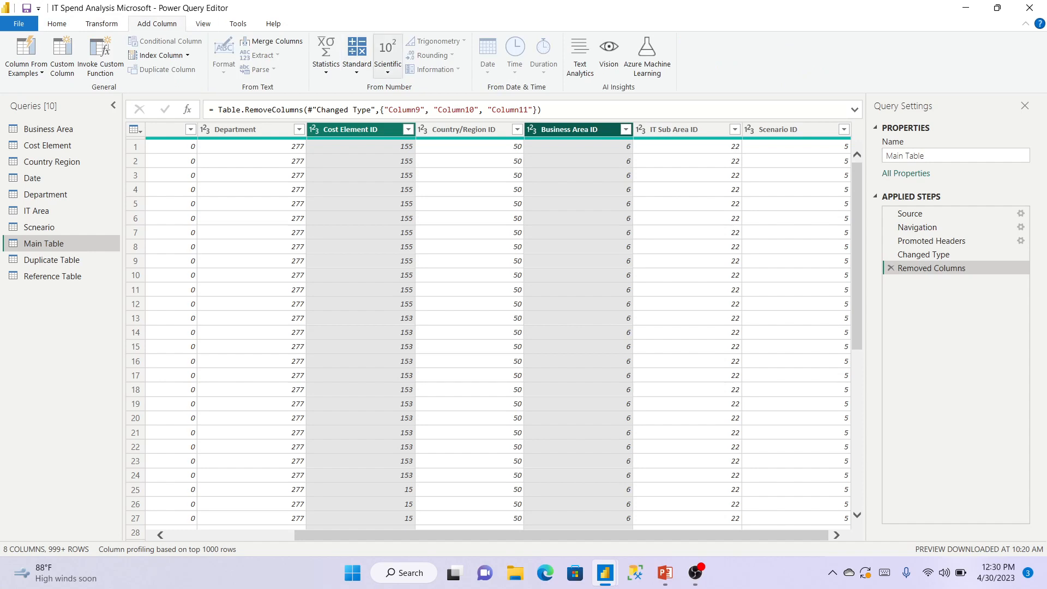
{"action": "left_click", "coordinate": [357, 55]}
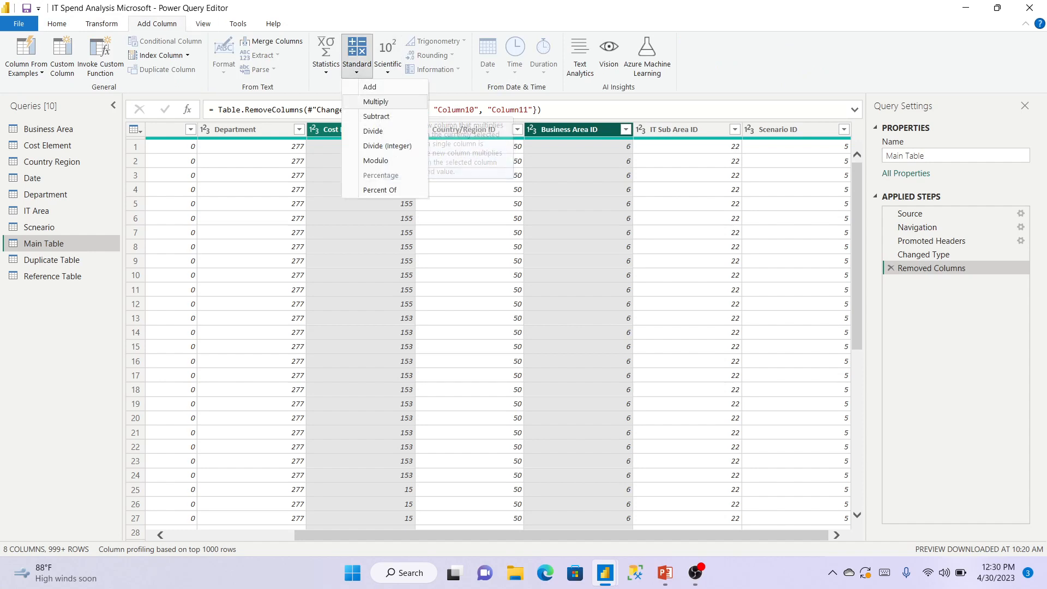
{"action": "left_click", "coordinate": [376, 102]}
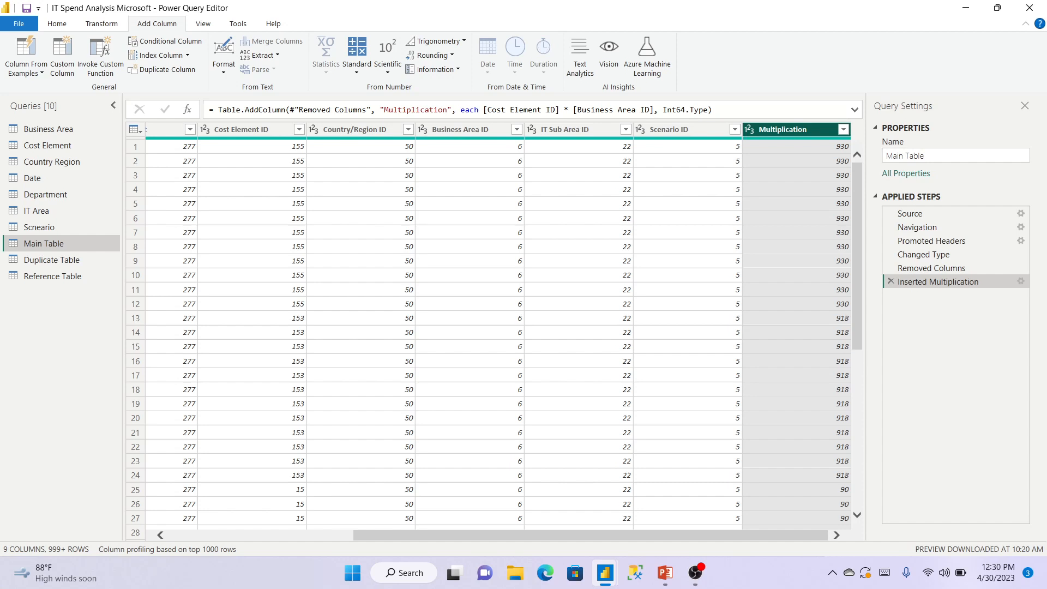
{"action": "left_click_drag", "start_coordinate": [591, 535], "coordinate": [539, 536]}
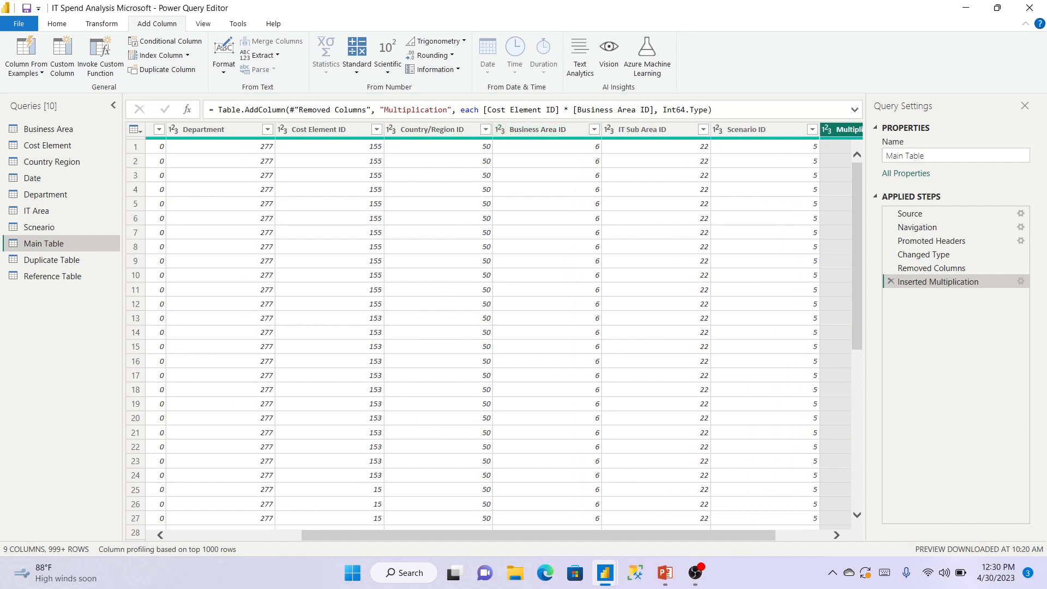
{"action": "left_click", "coordinate": [846, 130]}
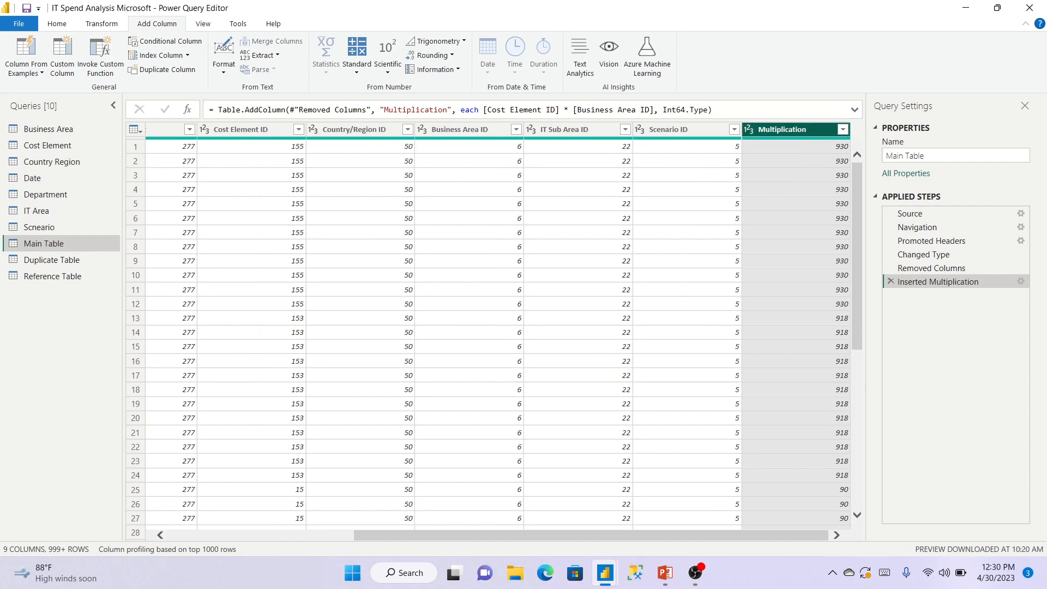
{"action": "left_click", "coordinate": [843, 130]}
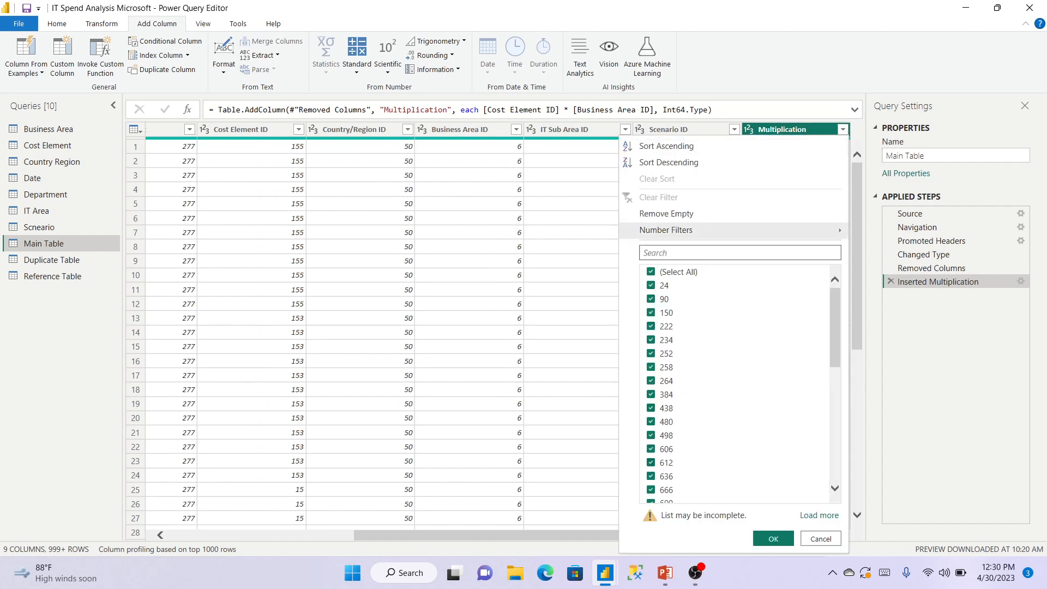
{"action": "left_click", "coordinate": [820, 515]}
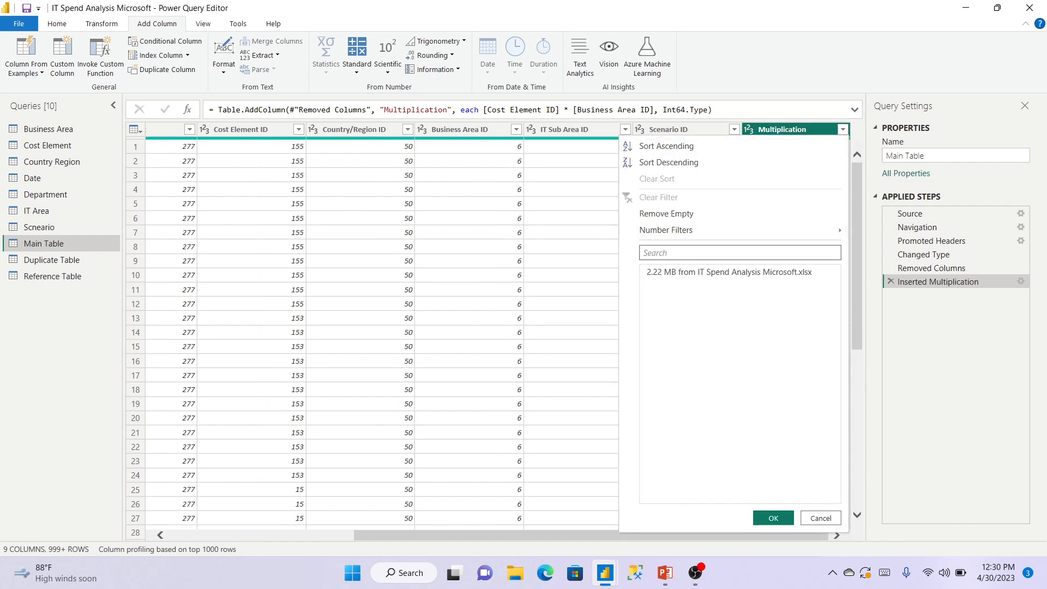
{"action": "scroll", "coordinate": [736, 382], "scroll_direction": "down", "scroll_amount": 10}
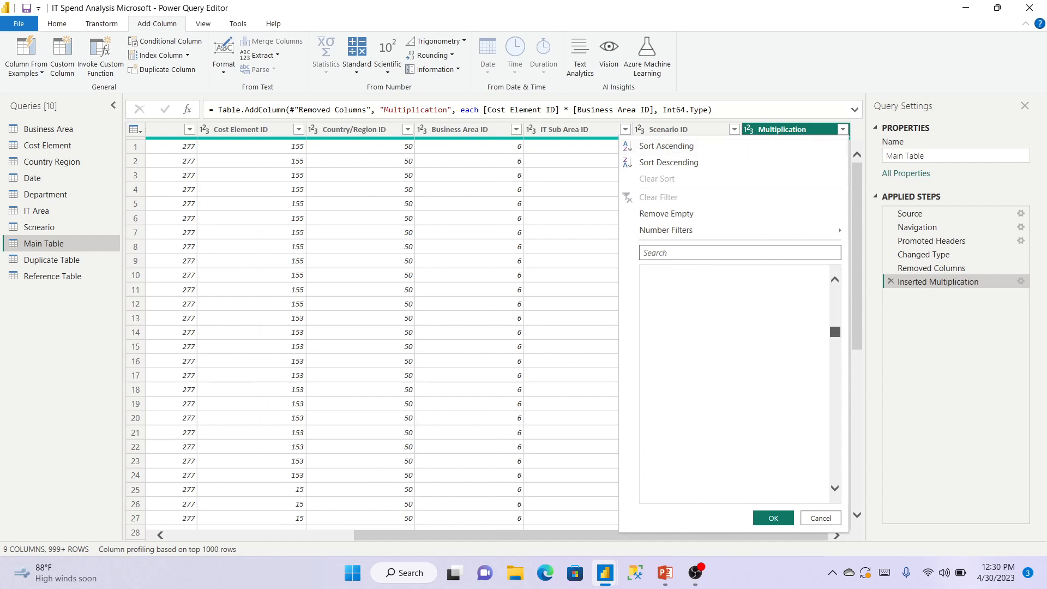
{"action": "left_click", "coordinate": [821, 518]}
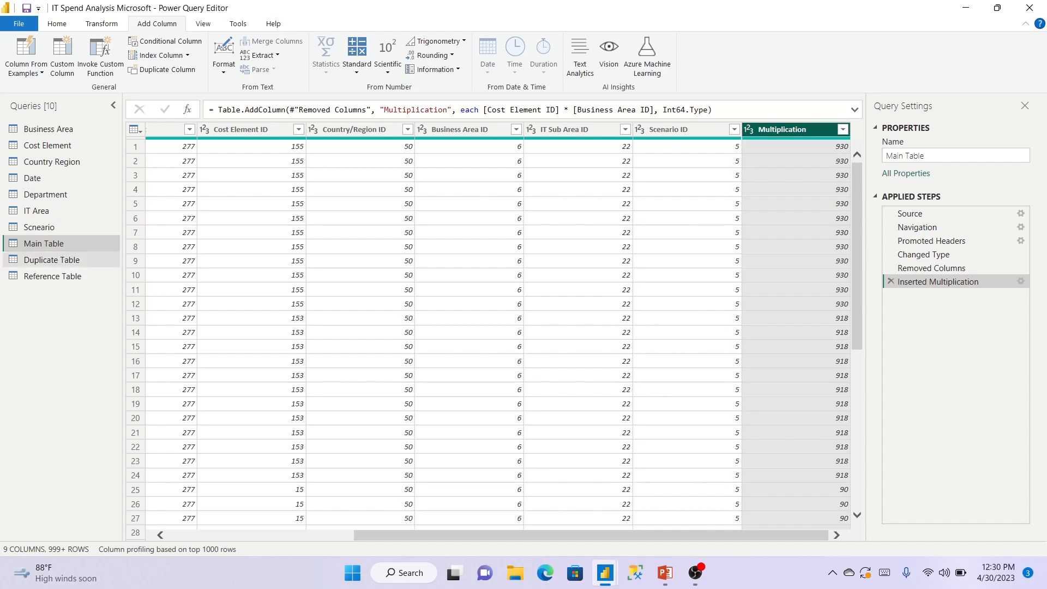
{"action": "left_click", "coordinate": [52, 260]}
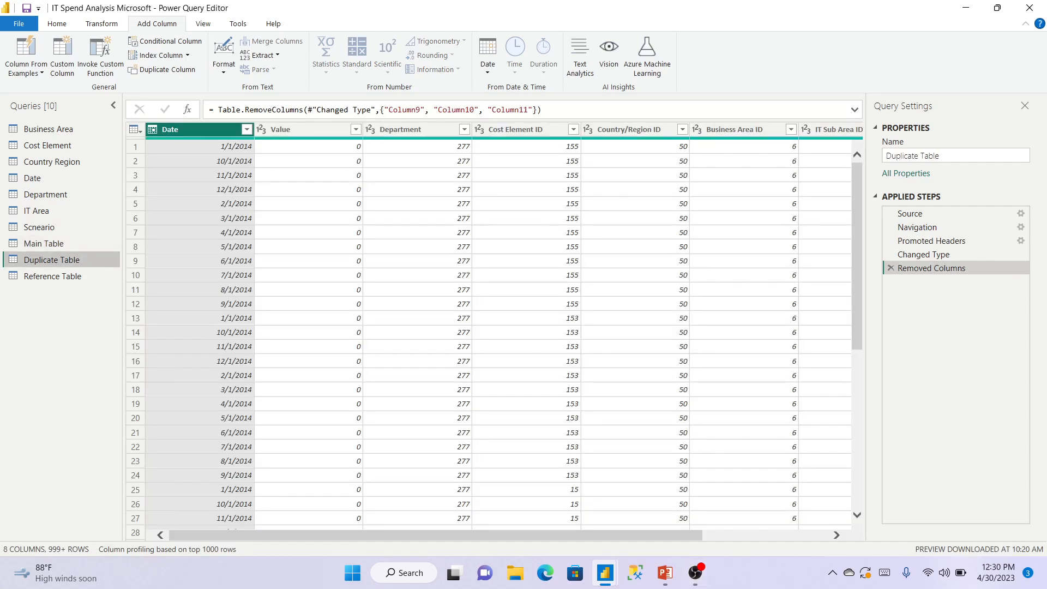
{"action": "scroll", "coordinate": [491, 327], "scroll_direction": "right", "scroll_amount": 3}
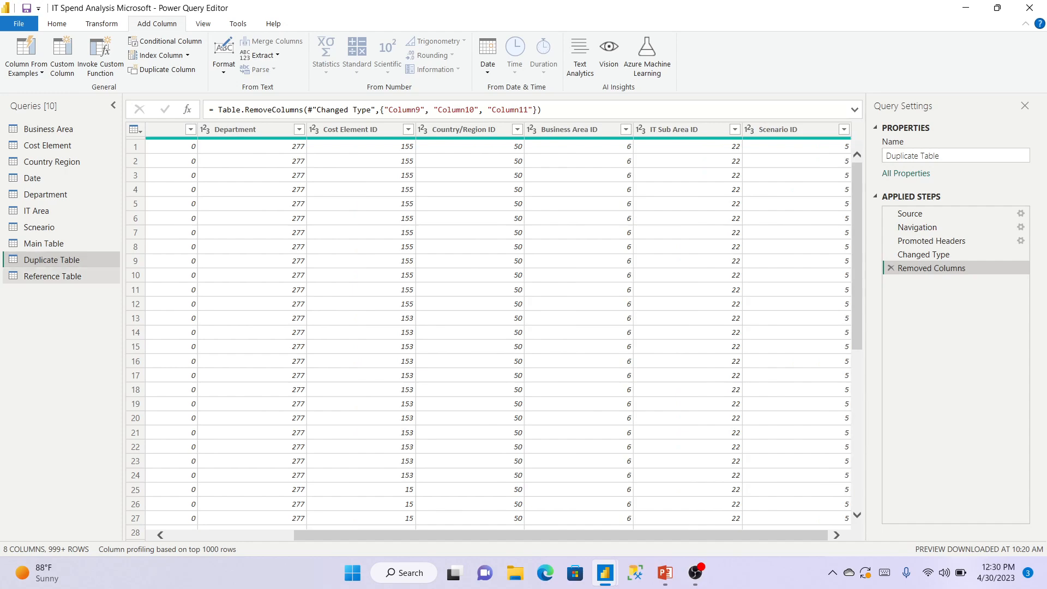
{"action": "left_click", "coordinate": [52, 276]}
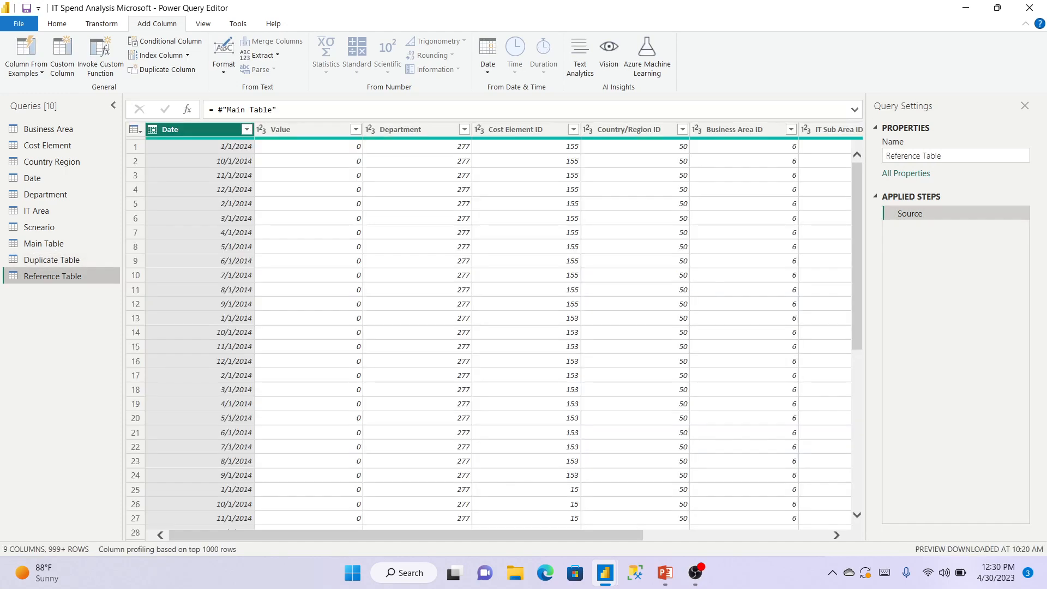
{"action": "scroll", "coordinate": [491, 327], "scroll_direction": "right", "scroll_amount": 5}
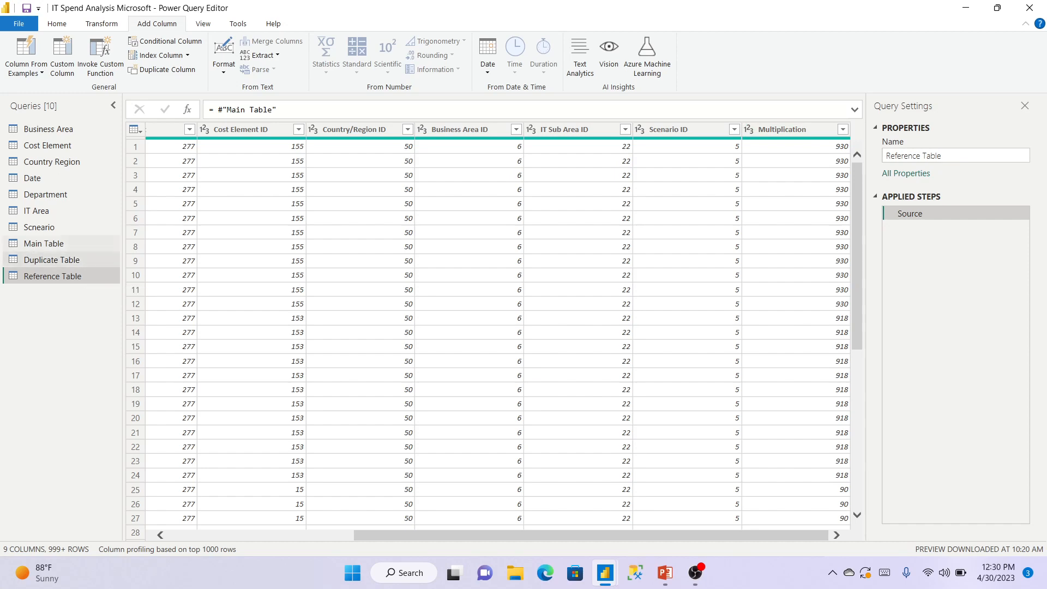
{"action": "left_click", "coordinate": [60, 244]}
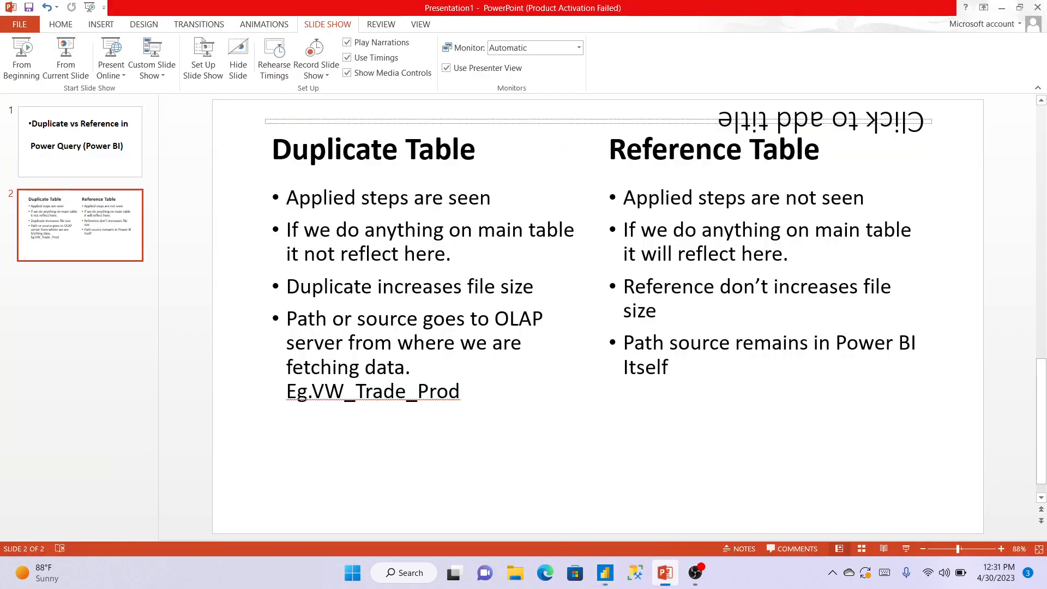
{"action": "left_click", "coordinate": [665, 572]}
{"action": "mouse_move", "coordinate": [605, 573]}
{"action": "left_click", "coordinate": [681, 503]}
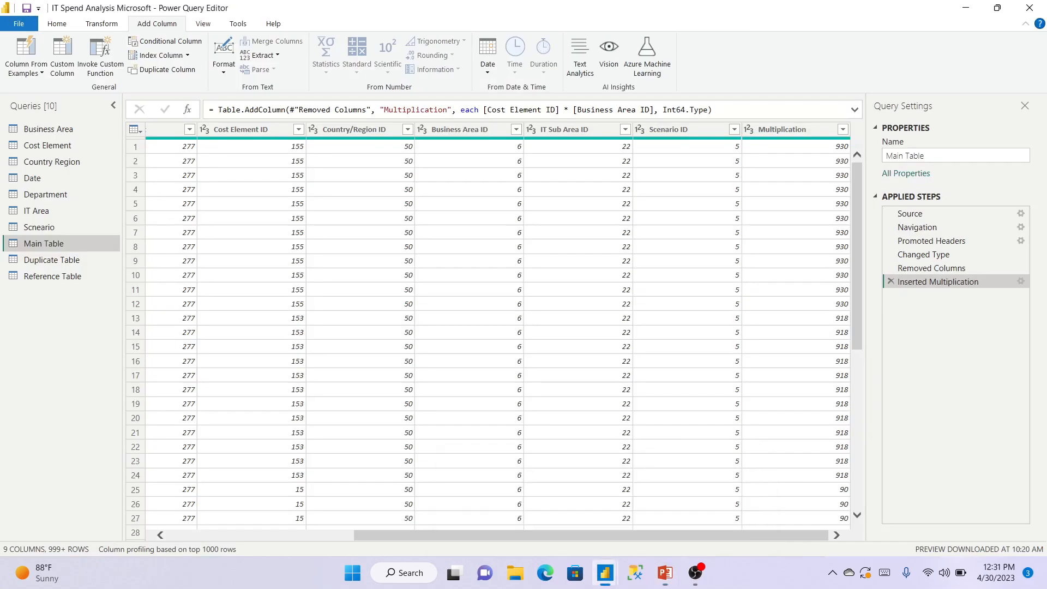
Select the Duplicate Table query to view its 8 columns and five applied steps.
{"action": "left_click", "coordinate": [52, 260]}
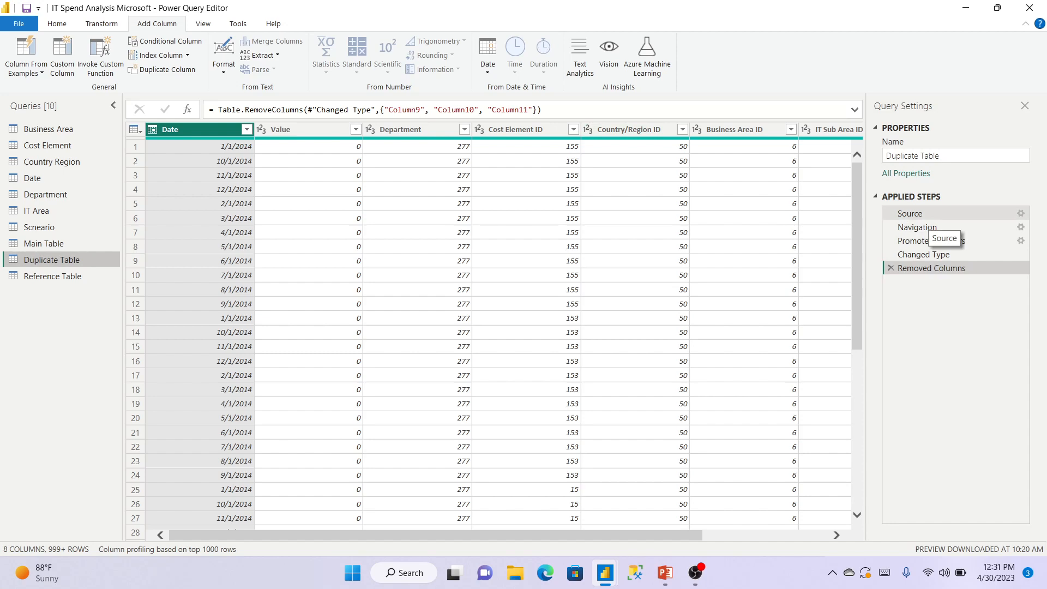
Compare Reference, Main and Duplicate Table, confirming Duplicate Table lacks the Multiplication column, then switch to PowerPoint.
{"action": "left_click", "coordinate": [53, 276]}
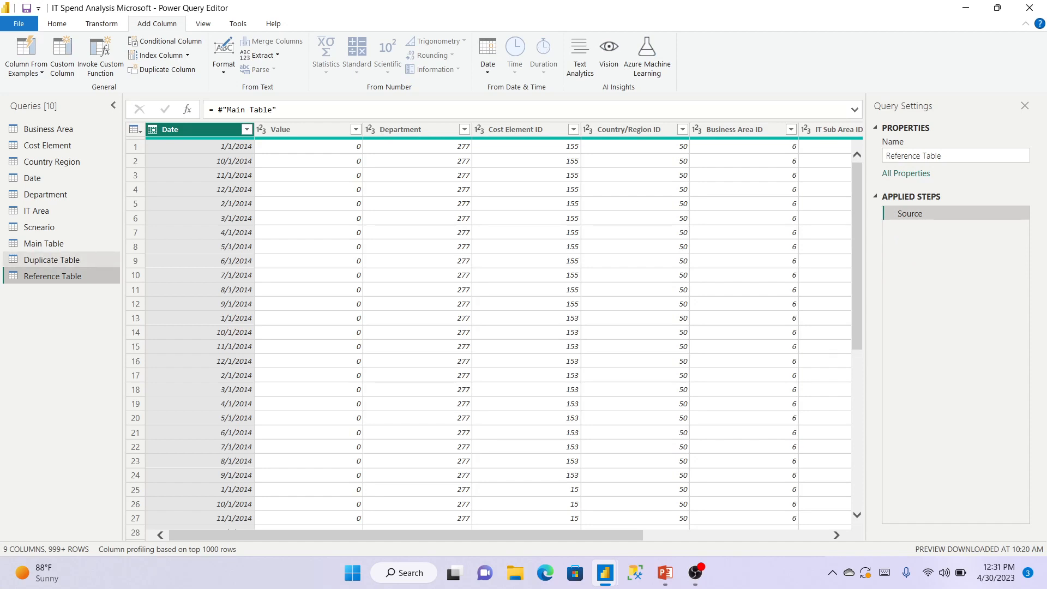
{"action": "left_click", "coordinate": [51, 260]}
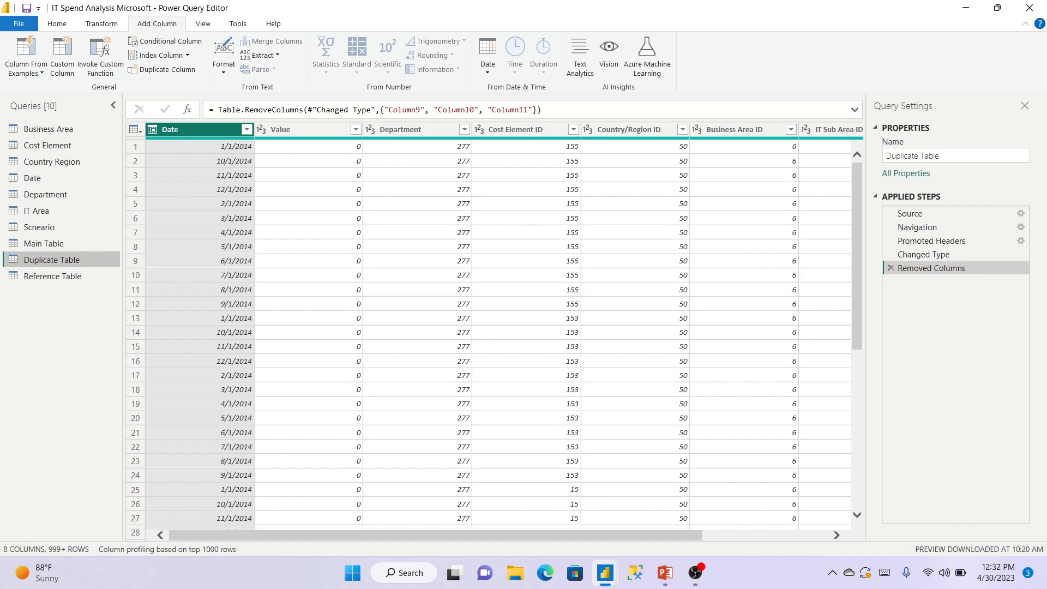
{"action": "left_click", "coordinate": [43, 244]}
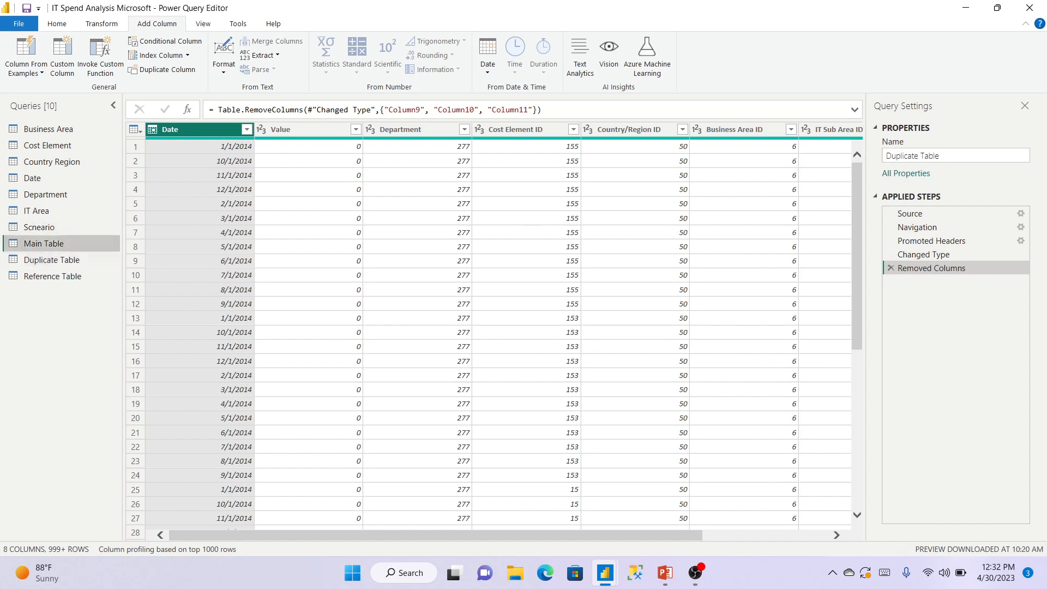
{"action": "left_click", "coordinate": [52, 261]}
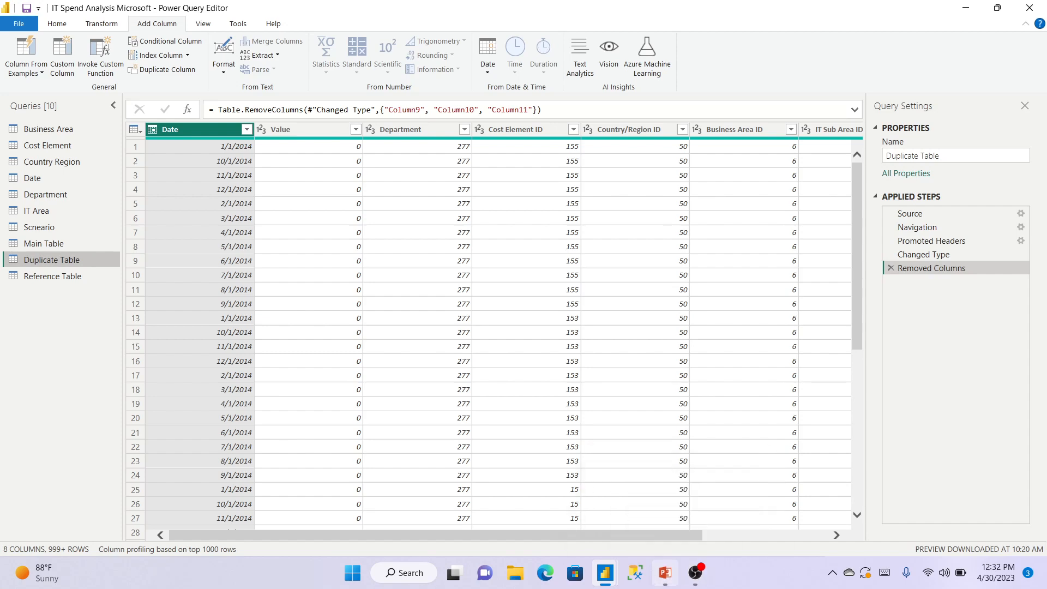
{"action": "left_click", "coordinate": [666, 572]}
Highlight the Eg.VW_Trade_Prod example on the slide, then return to Power Query Editor.
{"action": "double_click", "coordinate": [376, 392]}
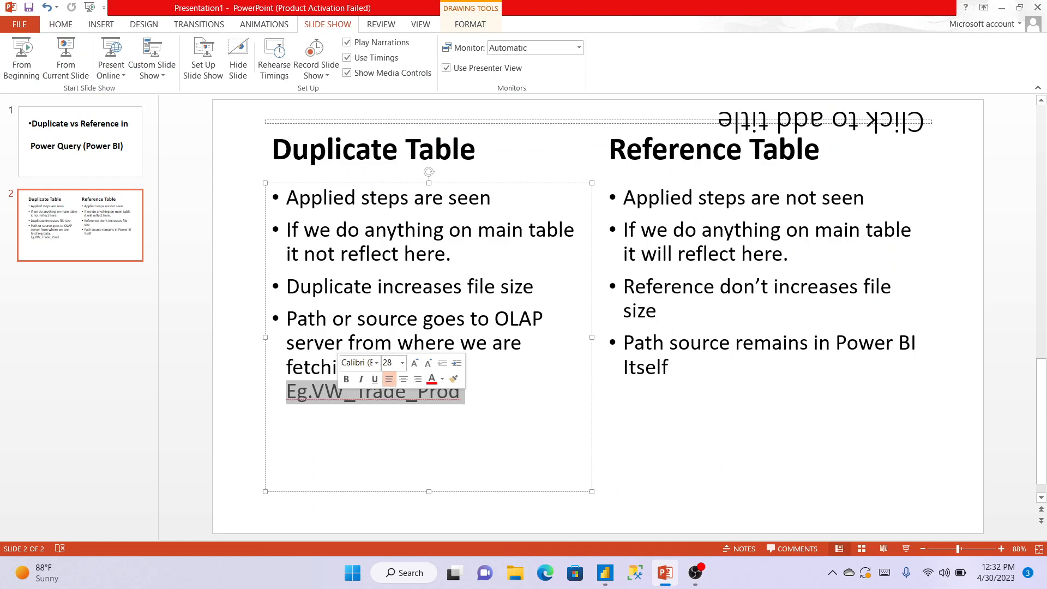
{"action": "left_click", "coordinate": [505, 392]}
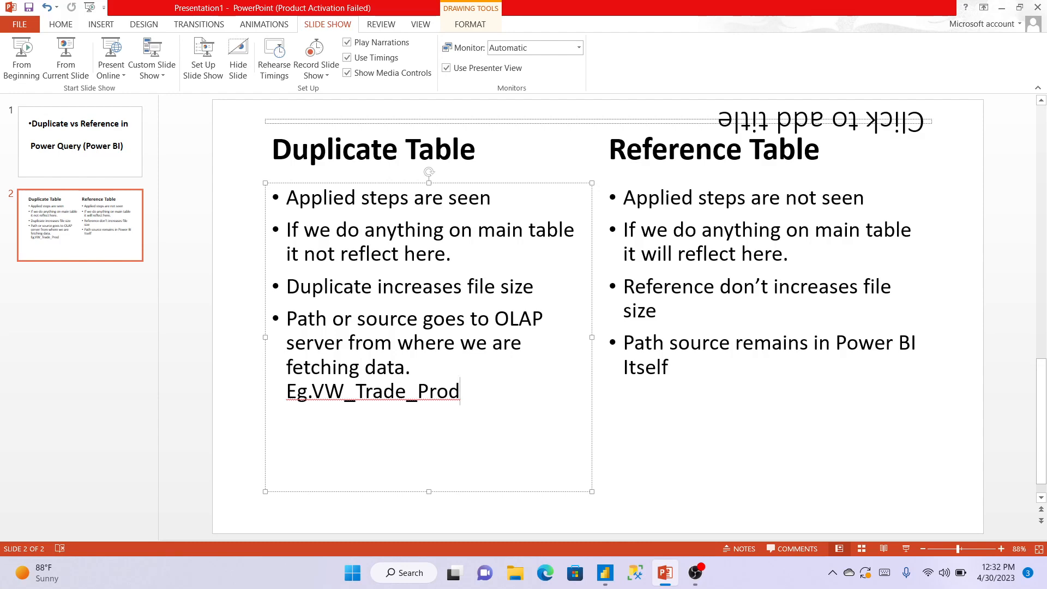
{"action": "mouse_move", "coordinate": [605, 573]}
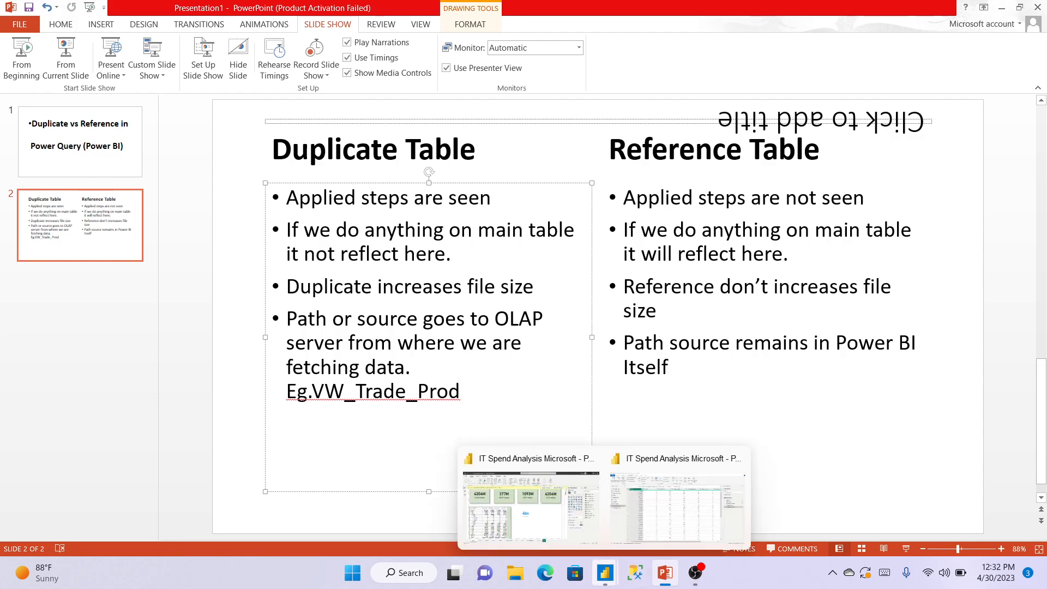
{"action": "left_click", "coordinate": [676, 508]}
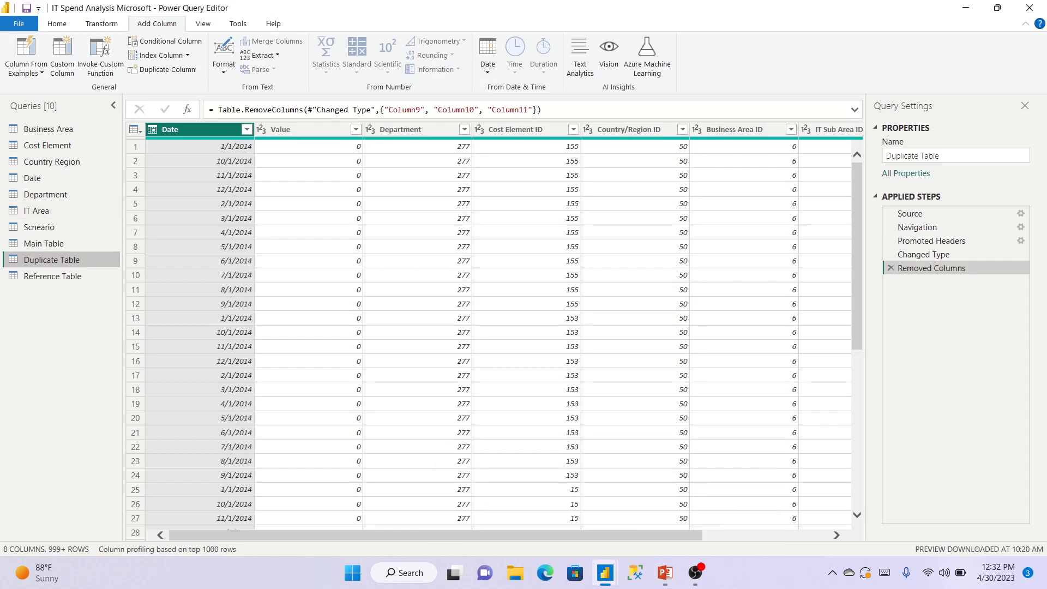
Expand the full formulas of Duplicate Table and Reference Table to compare their source steps, ending on Duplicate Table.
{"action": "left_click", "coordinate": [855, 110]}
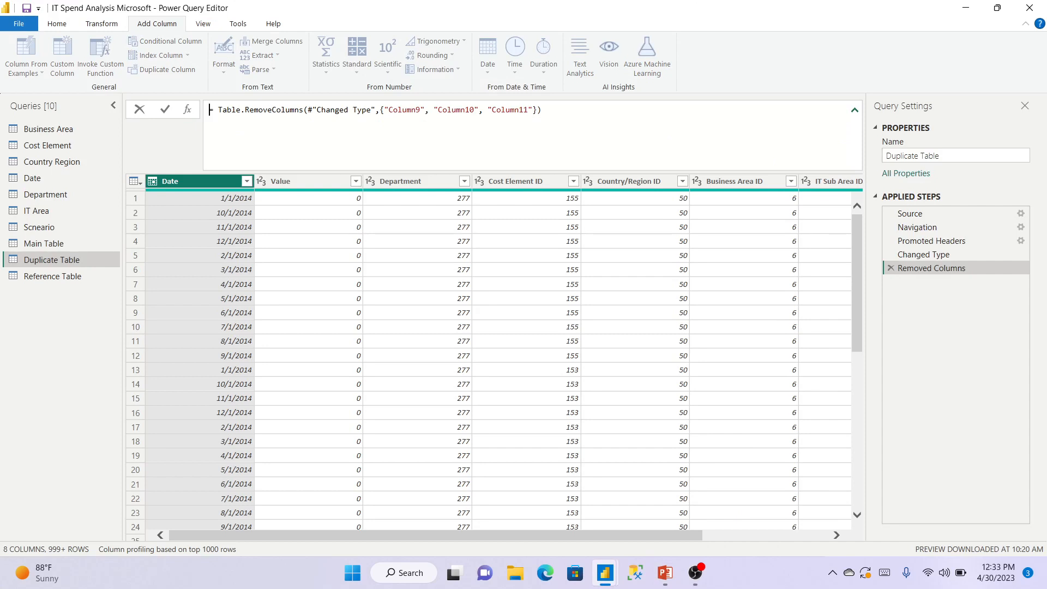
{"action": "left_click", "coordinate": [855, 110]}
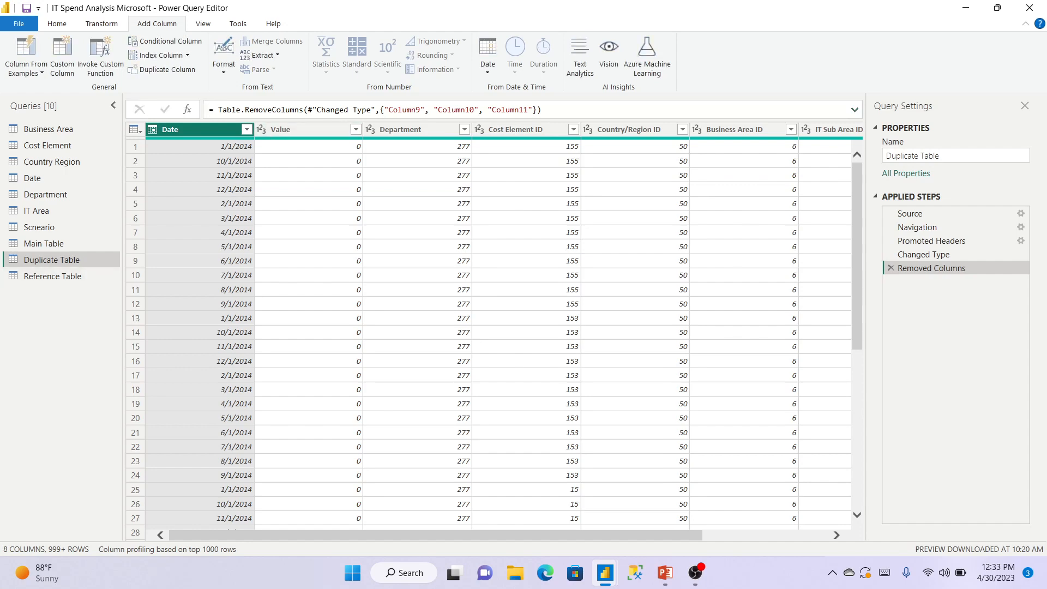
{"action": "left_click", "coordinate": [53, 276]}
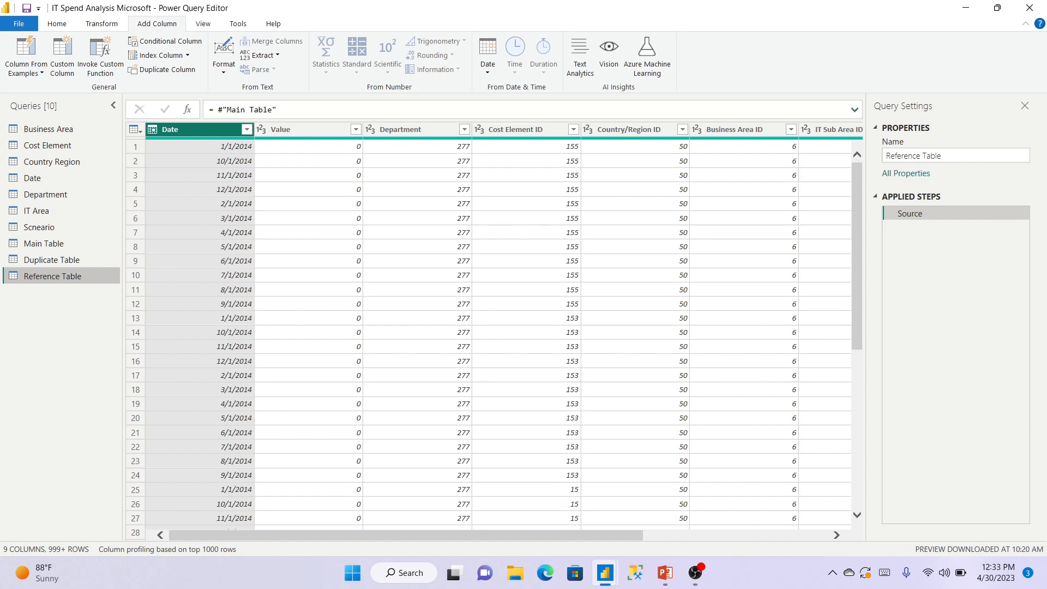
{"action": "left_click", "coordinate": [855, 110]}
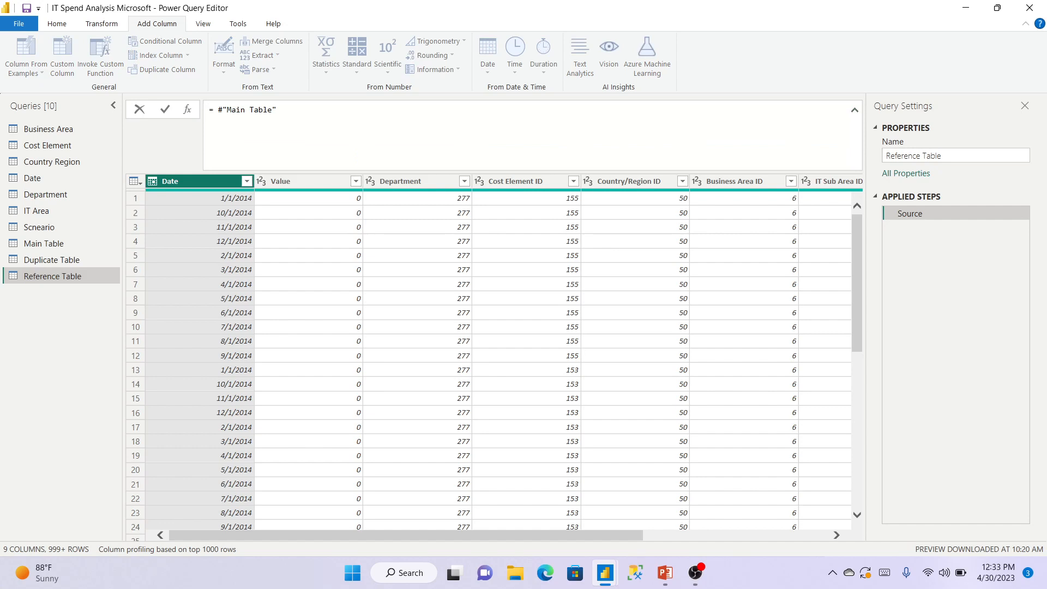
{"action": "left_click", "coordinate": [53, 276]}
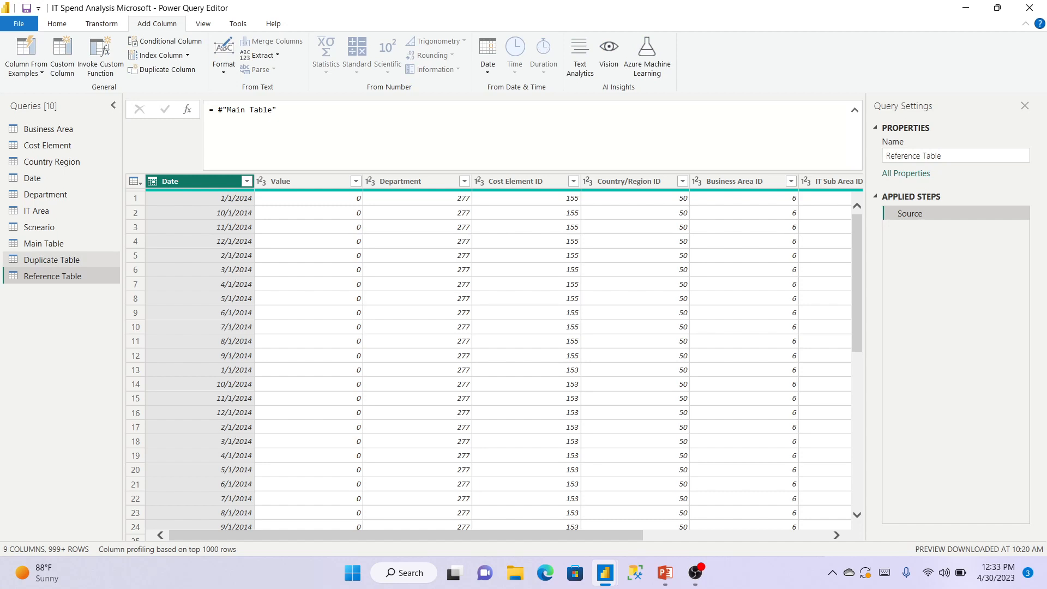
{"action": "left_click", "coordinate": [52, 260]}
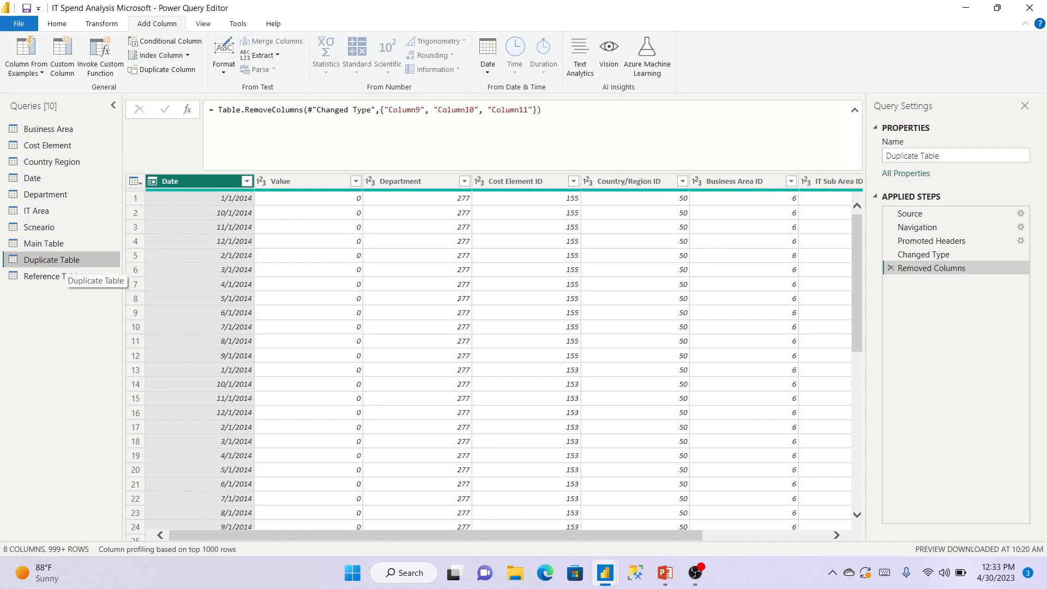
Flip between Reference Table and Duplicate Table, then return to the PowerPoint comparison slide.
{"action": "left_click", "coordinate": [54, 276]}
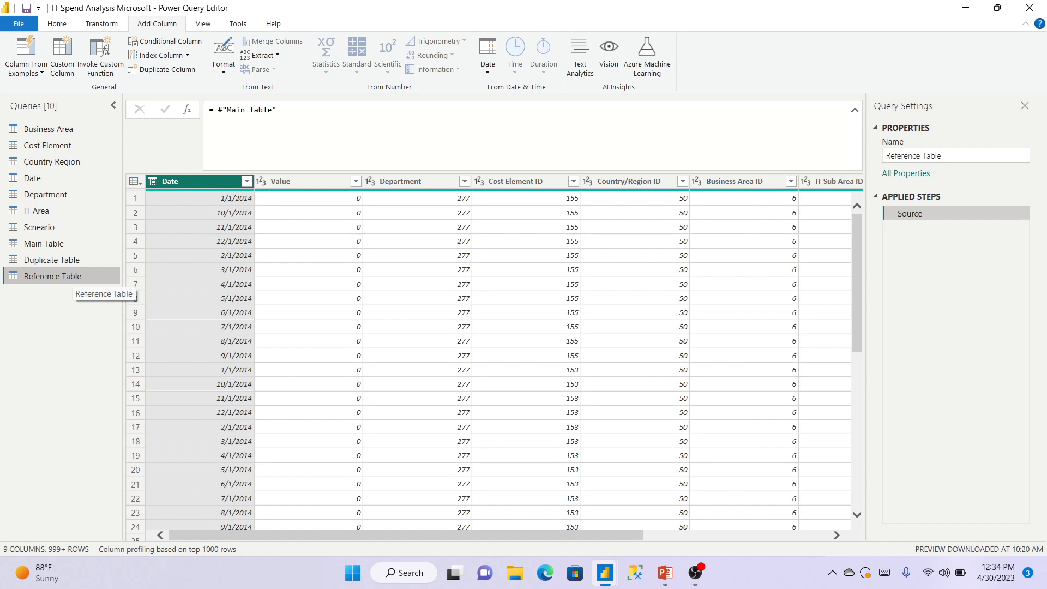
{"action": "left_click", "coordinate": [52, 259]}
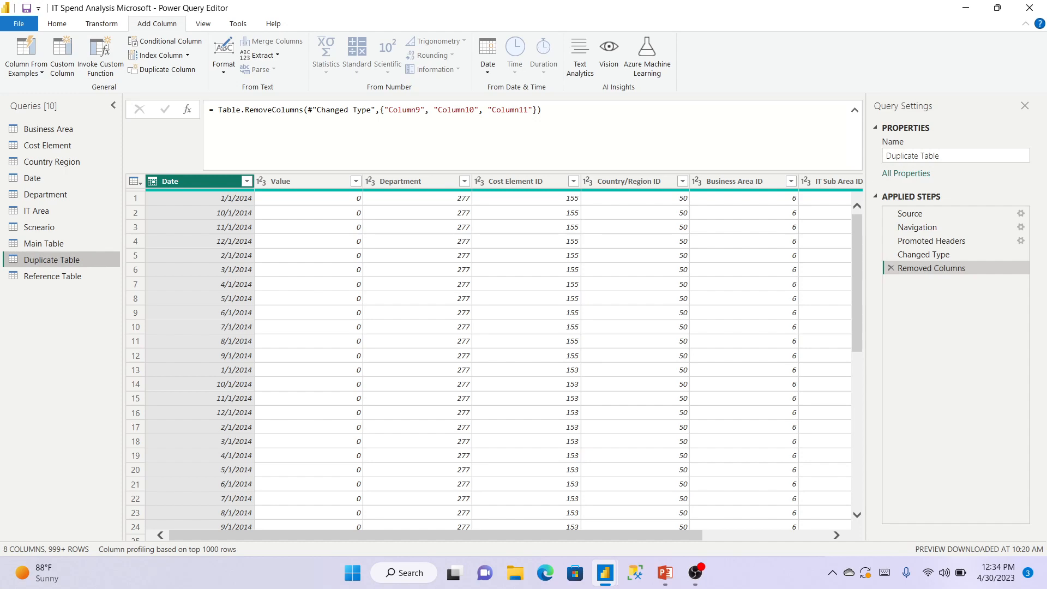
{"action": "left_click", "coordinate": [665, 573]}
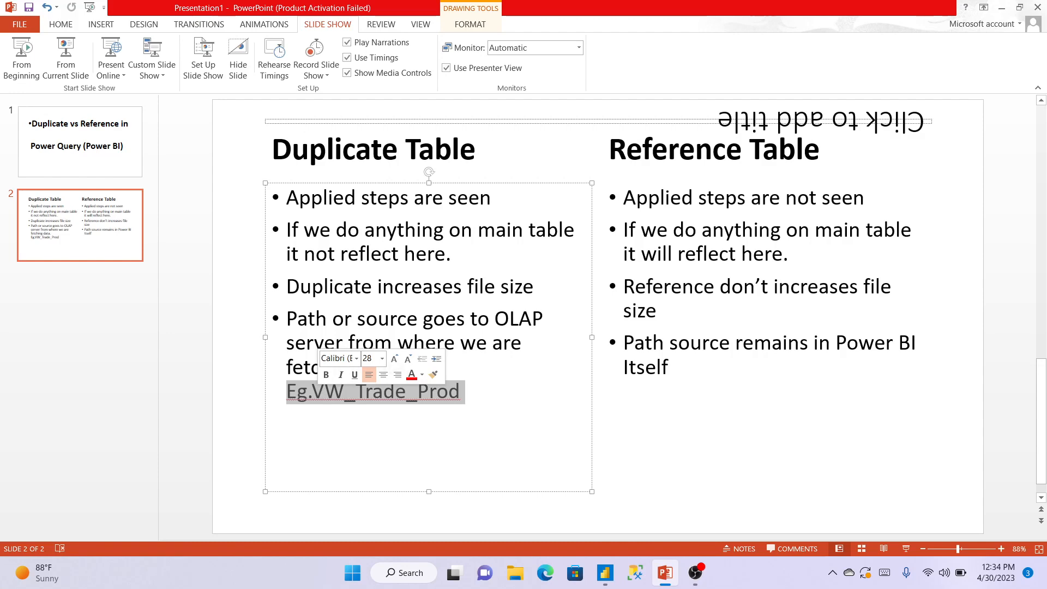
Deselect the Eg.VW_Trade_Prod text and bring back Power Query Editor on Duplicate Table.
{"action": "left_click", "coordinate": [461, 391]}
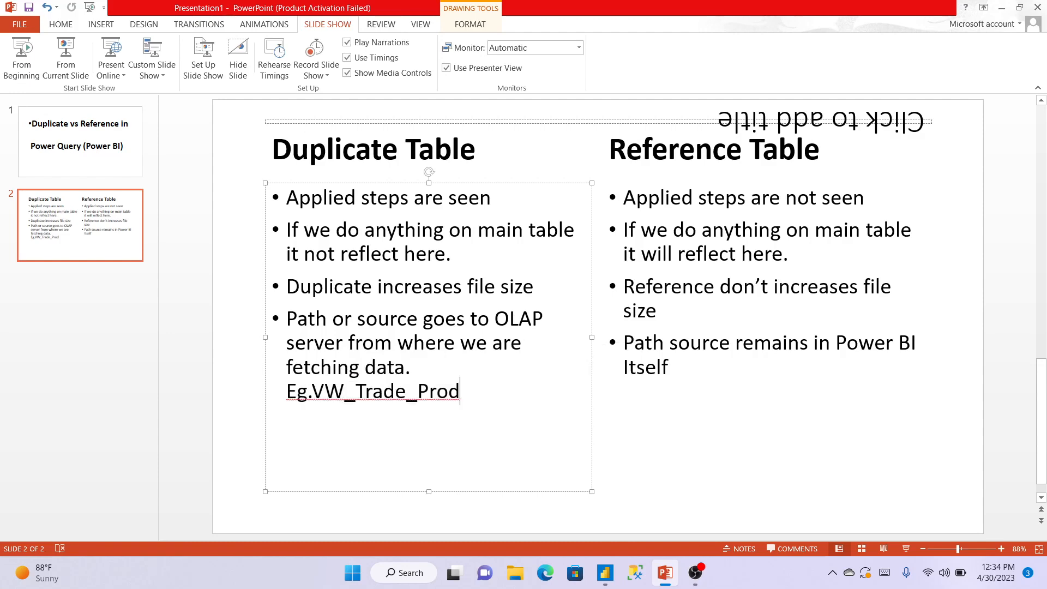
{"action": "mouse_move", "coordinate": [605, 573]}
{"action": "left_click", "coordinate": [676, 502]}
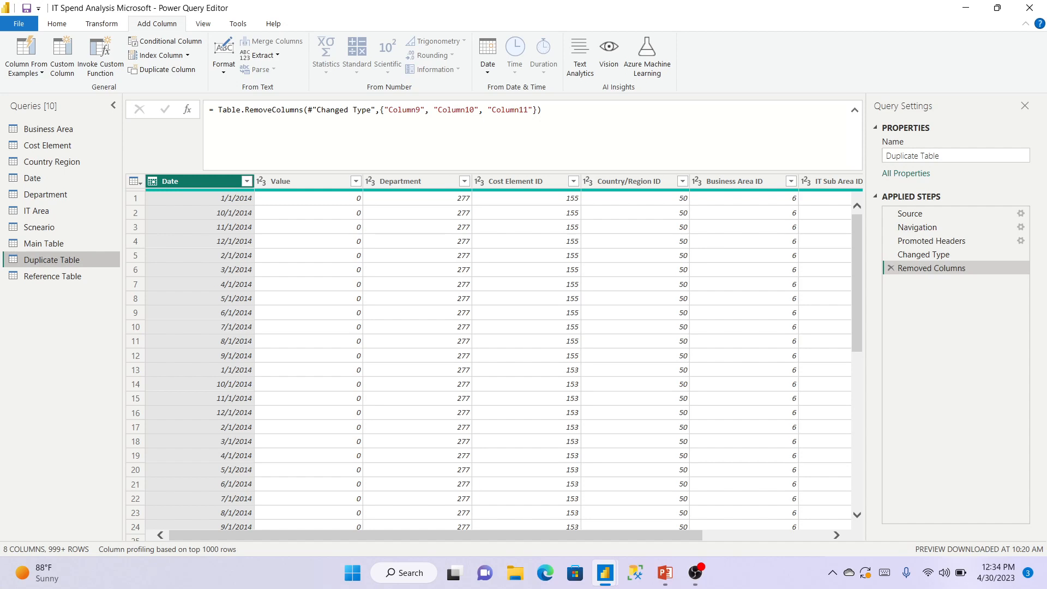
Collapse the formula bar, return to PowerPoint, and place the cursor after "it will reflect here.".
{"action": "left_click", "coordinate": [855, 111]}
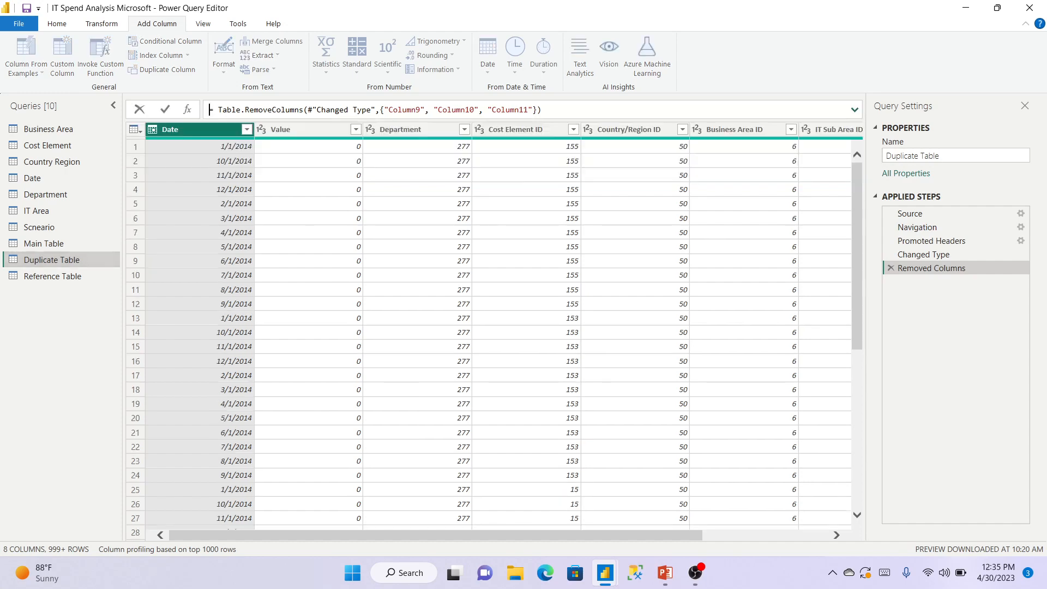
{"action": "mouse_move", "coordinate": [665, 572]}
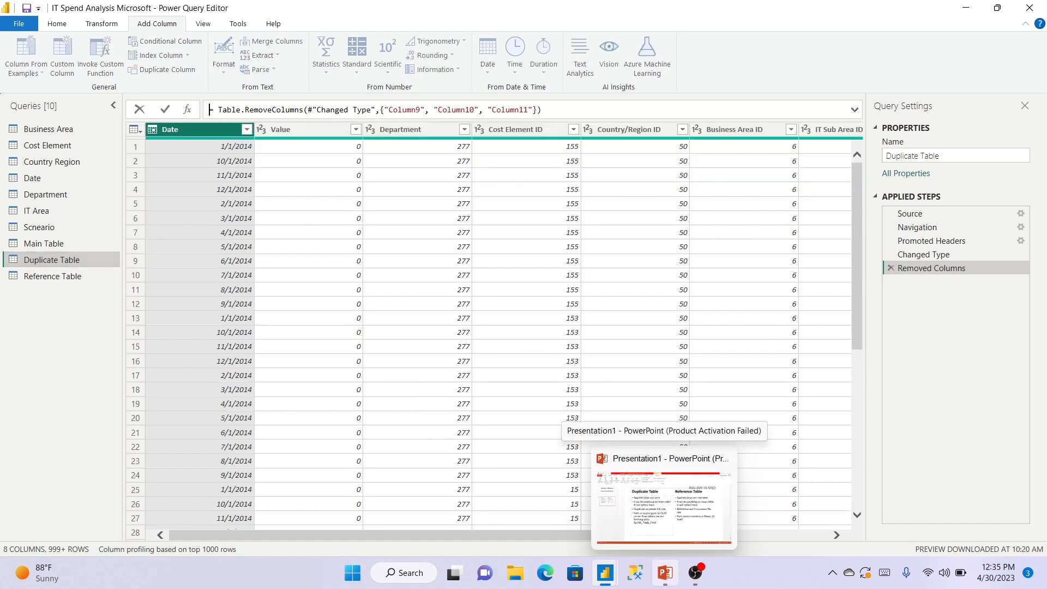
{"action": "left_click", "coordinate": [663, 507]}
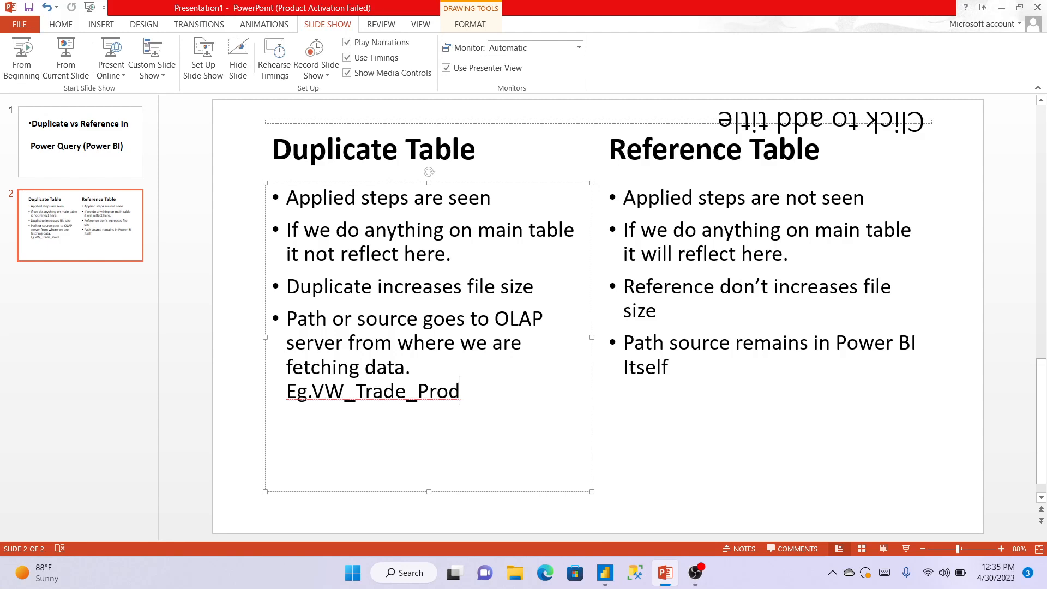
{"action": "left_click", "coordinate": [452, 253]}
{"action": "left_click", "coordinate": [790, 254]}
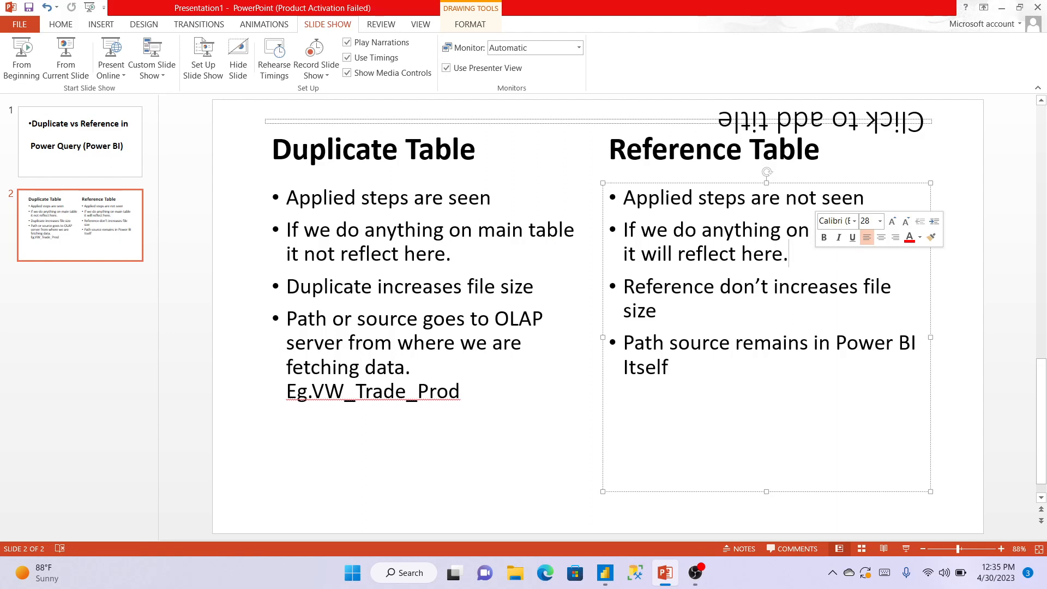